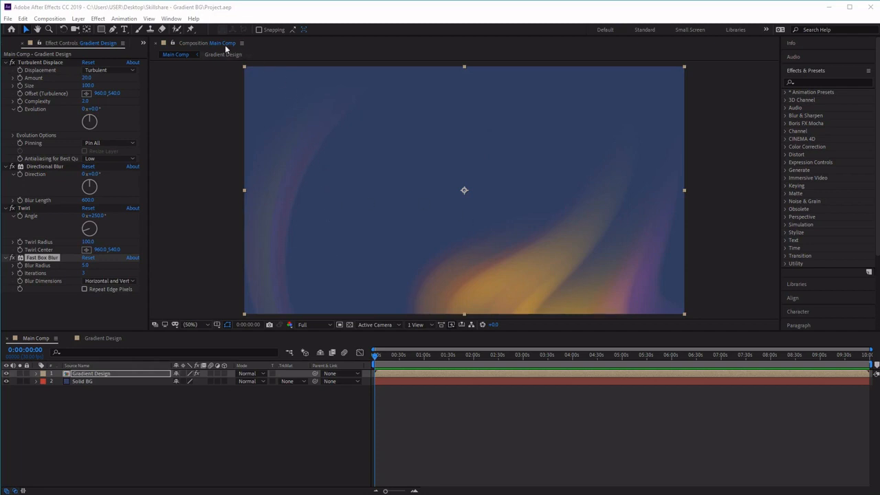
# Lock the Main Comp viewer and show the Gradient Design composition in a new viewer beside it.
pyautogui.click(173, 43)
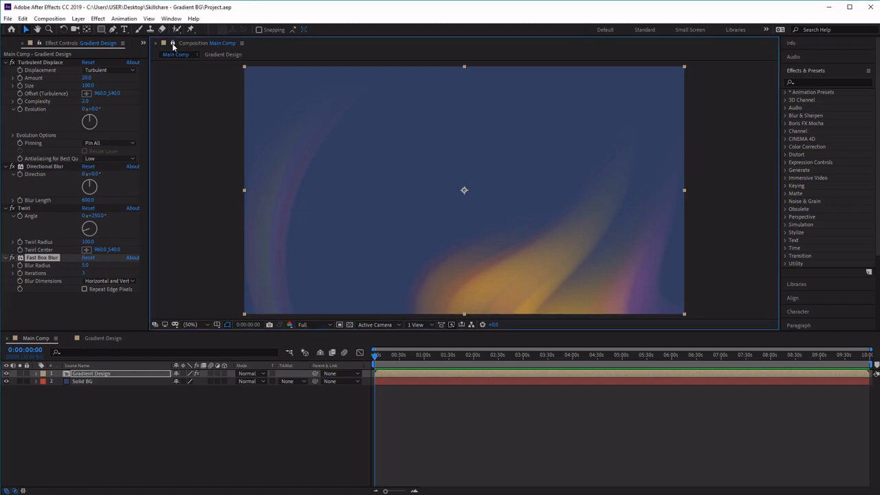
pyautogui.click(149, 19)
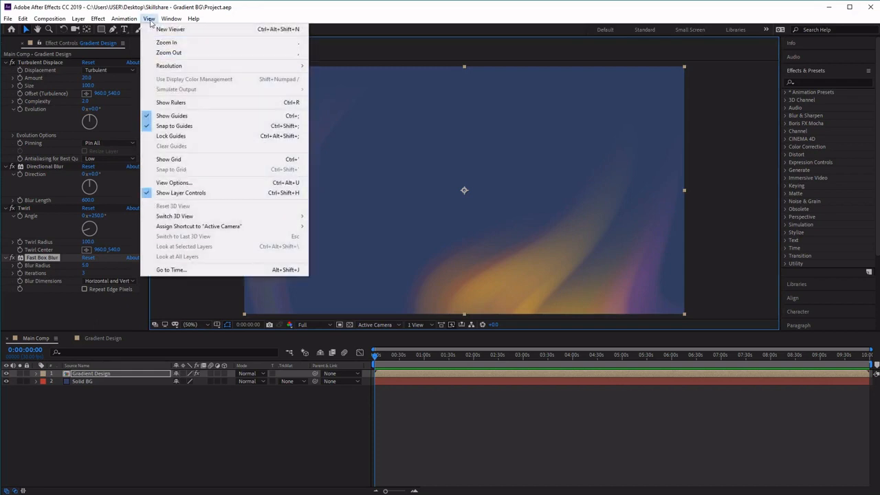
pyautogui.click(211, 31)
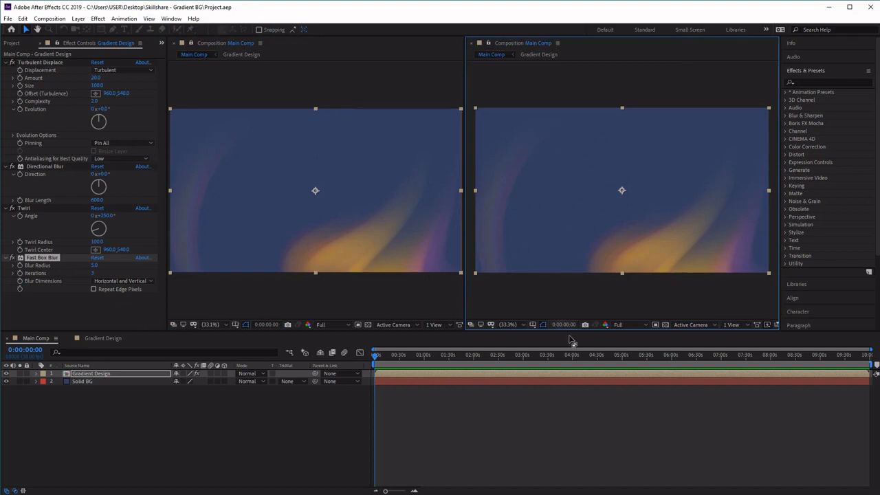
pyautogui.click(108, 338)
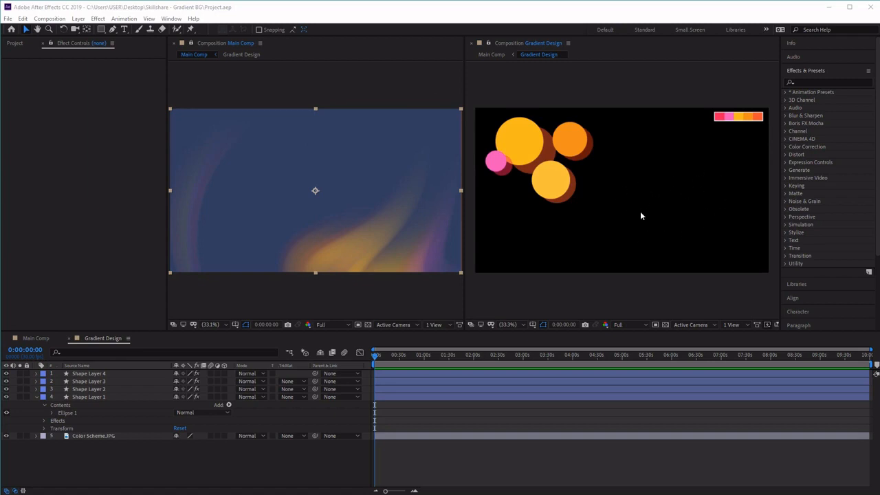
# Duplicate all four circle shape layers and move the copies together to the lower-right area of the Gradient Design composition.
pyautogui.click(102, 375)
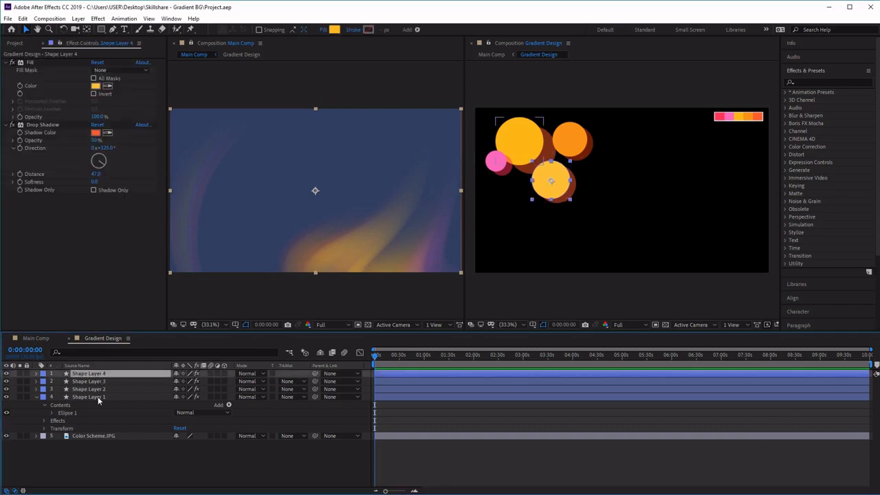
pyautogui.keyDown('shift'); pyautogui.click(97, 396); pyautogui.keyUp('shift')
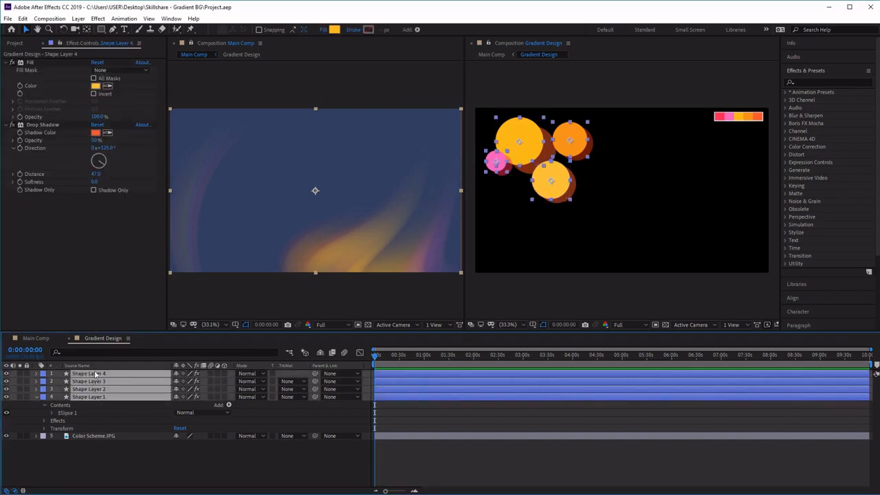
pyautogui.click(37, 397)
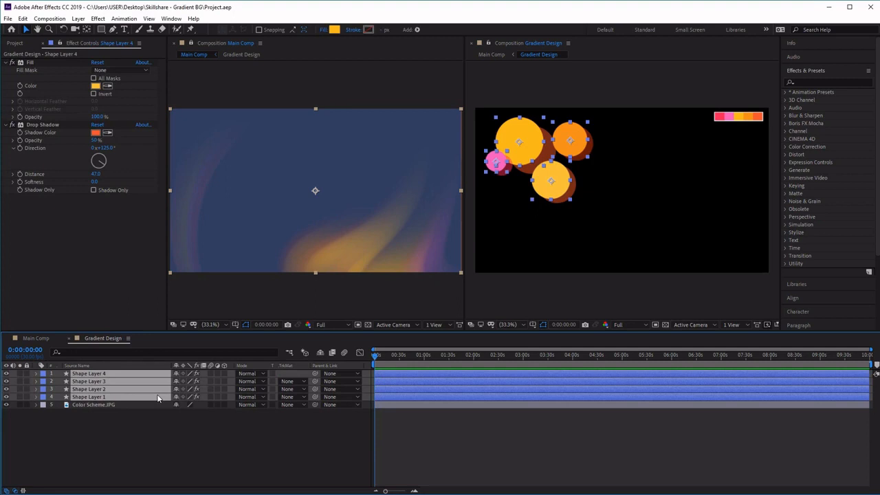
pyautogui.hotkey('ctrl', 'd')
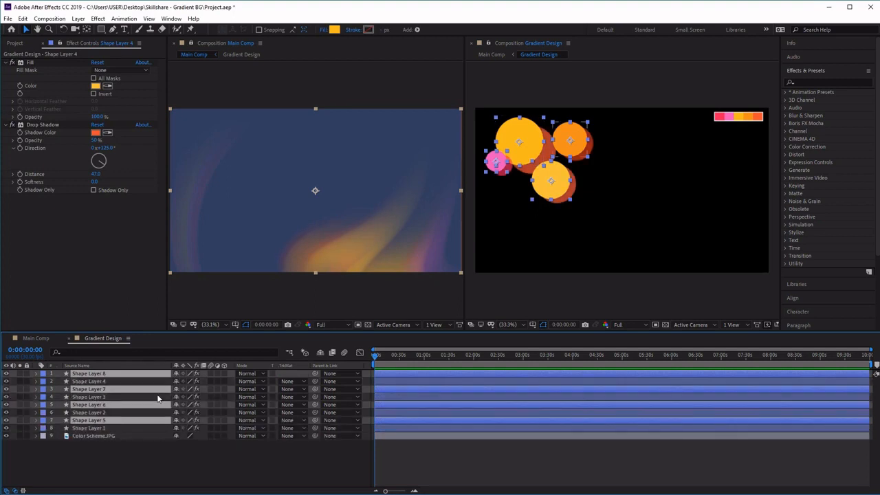
pyautogui.click(577, 140)
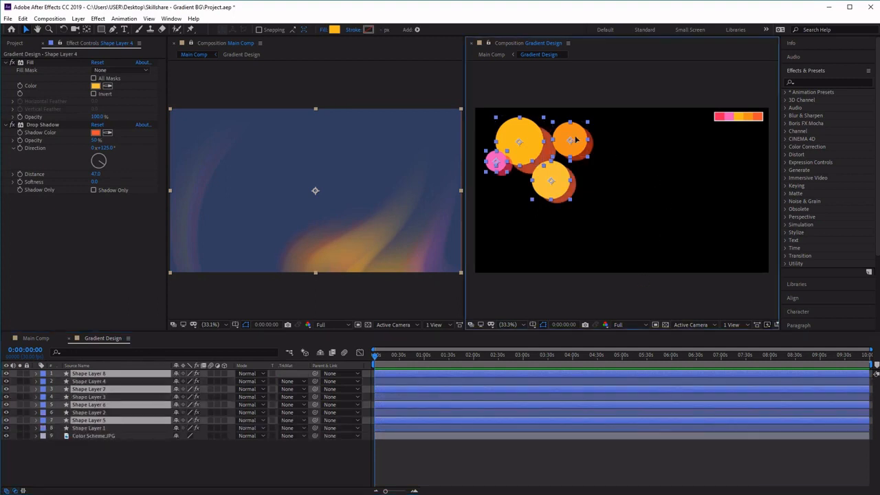
pyautogui.moveTo(576, 141); pyautogui.dragTo(744, 200)
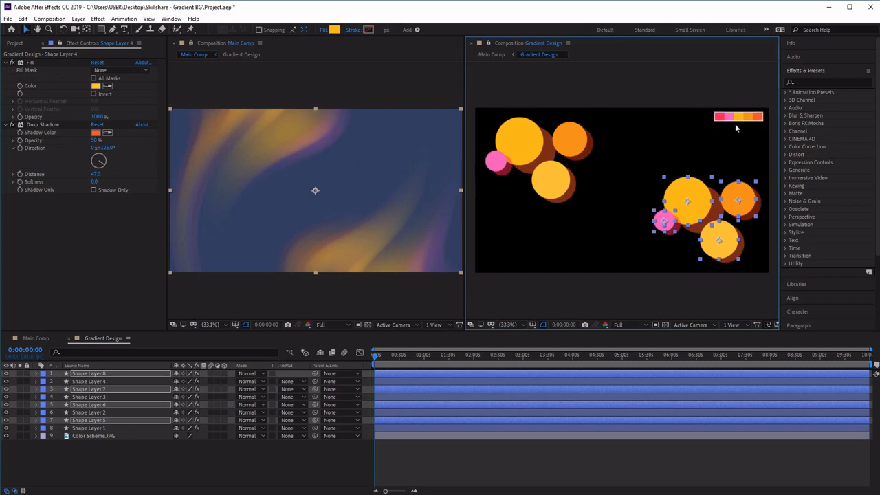
# Hide the Color Scheme.JPG layer, then duplicate the large yellow circle of the right-hand group and place the copy at the lower centre.
pyautogui.click(88, 436)
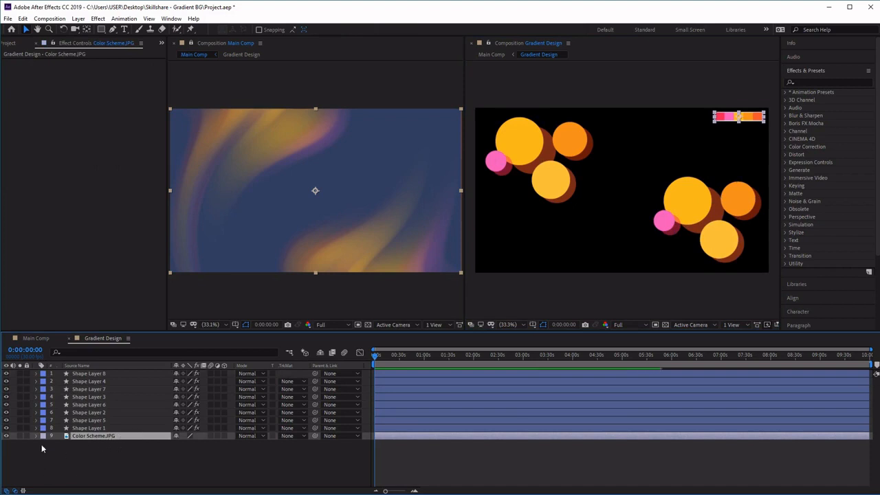
pyautogui.click(7, 437)
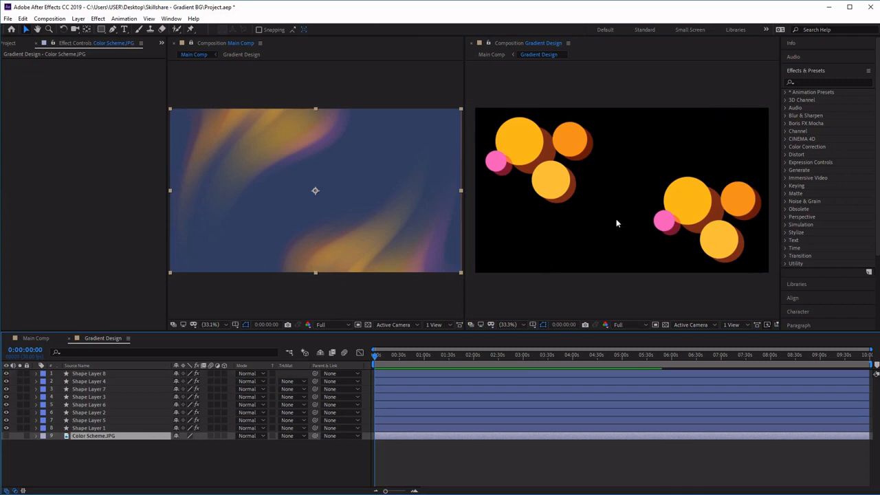
pyautogui.click(684, 198)
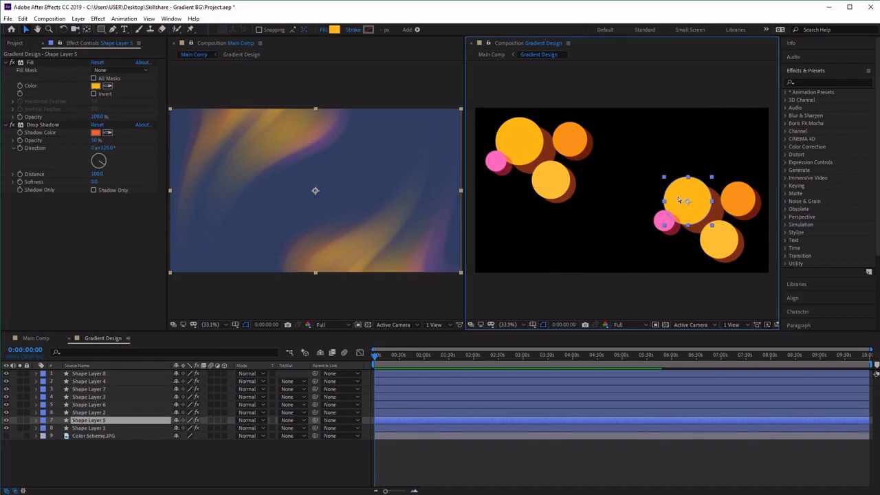
pyautogui.hotkey('ctrl', 'd')
pyautogui.moveTo(692, 198); pyautogui.dragTo(582, 241)
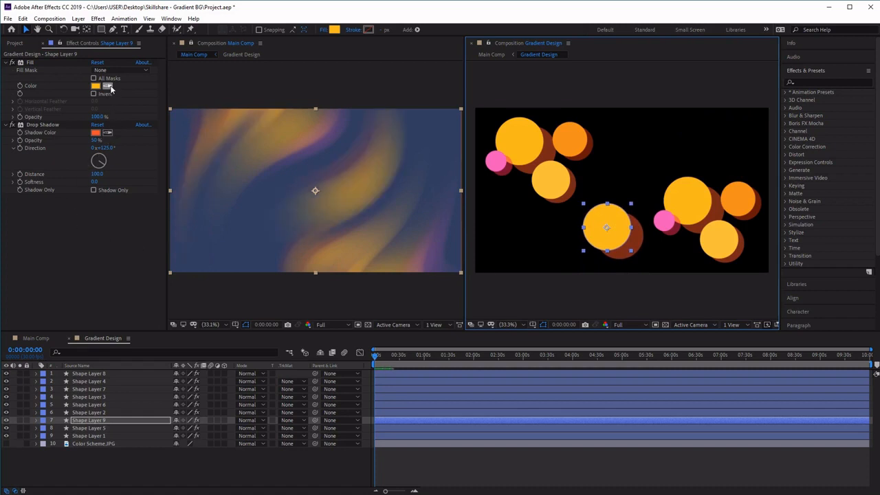
# Show the Color Scheme.JPG layer again and sample its pink for the large copied circle's drop shadow and fill.
pyautogui.click(6, 443)
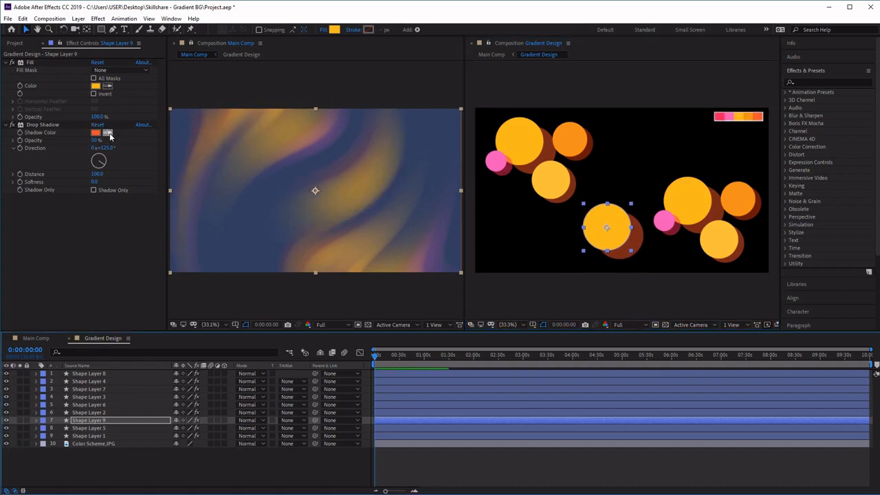
pyautogui.click(108, 132)
pyautogui.click(733, 120)
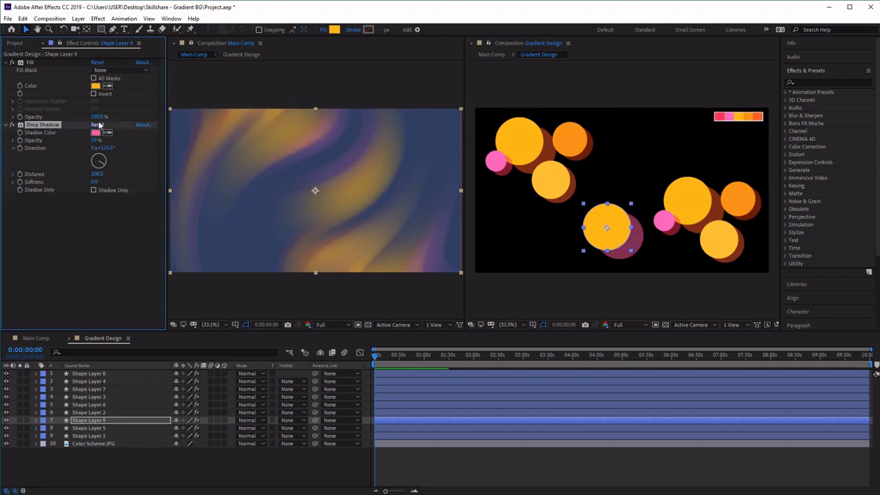
pyautogui.click(107, 85)
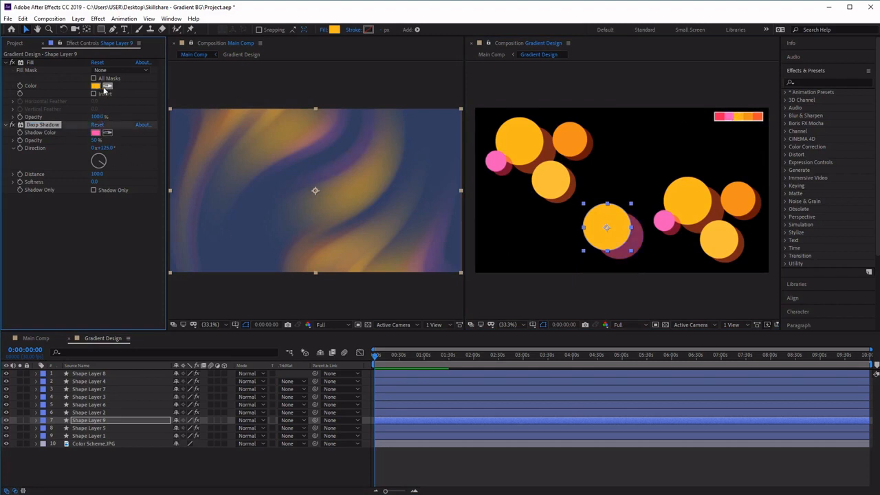
pyautogui.click(723, 122)
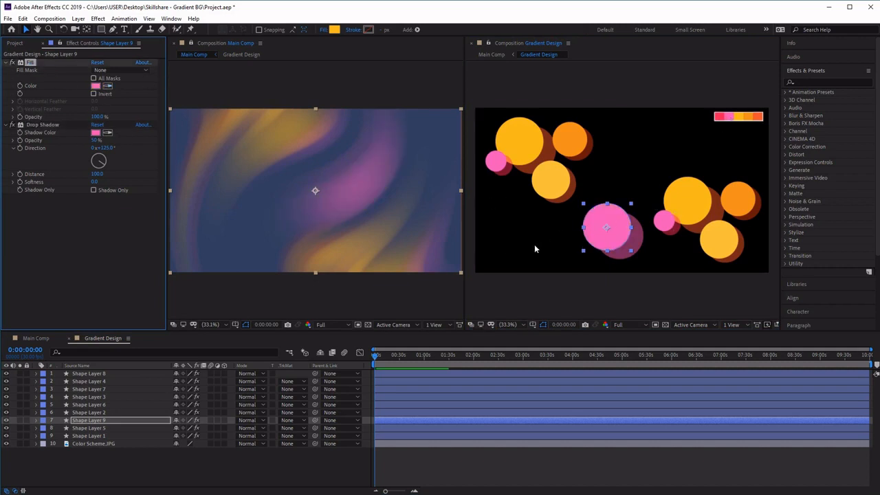
# Duplicate the right-hand orange circle, place the copy over the large pink circle's upper-right edge, and fill it with the palette's red.
pyautogui.click(742, 203)
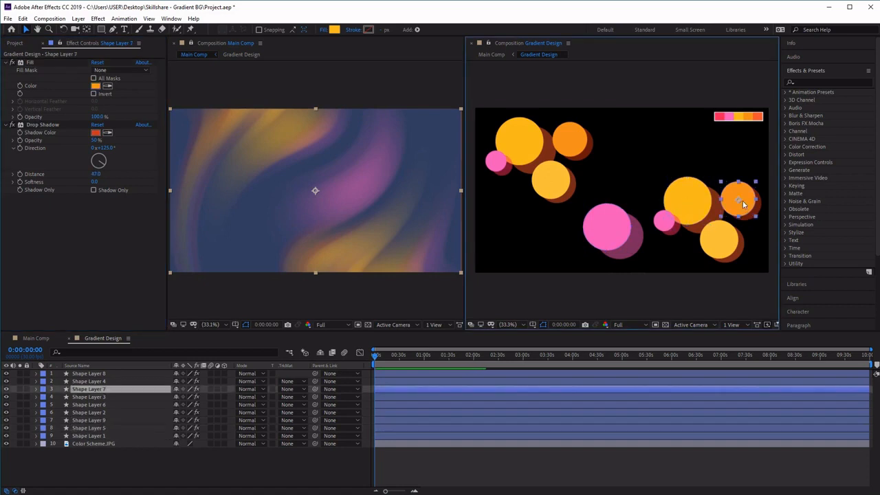
pyautogui.hotkey('ctrl', 'd')
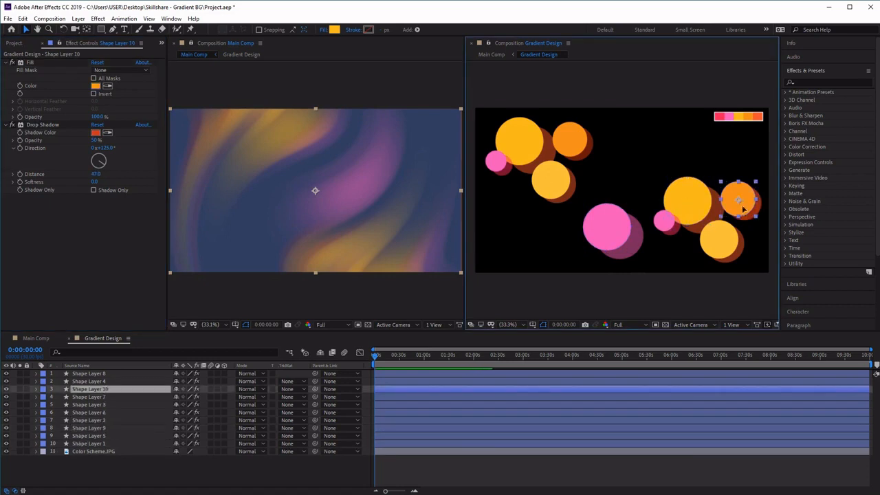
pyautogui.moveTo(743, 202); pyautogui.dragTo(624, 204)
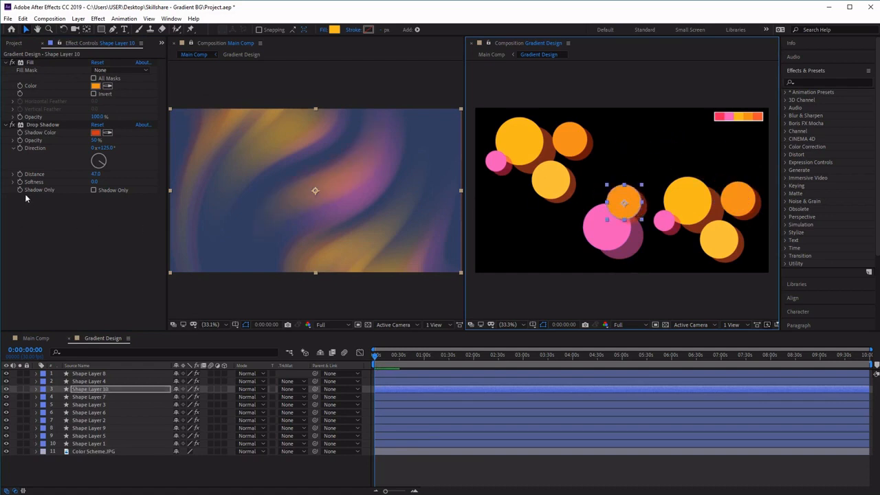
pyautogui.click(107, 85)
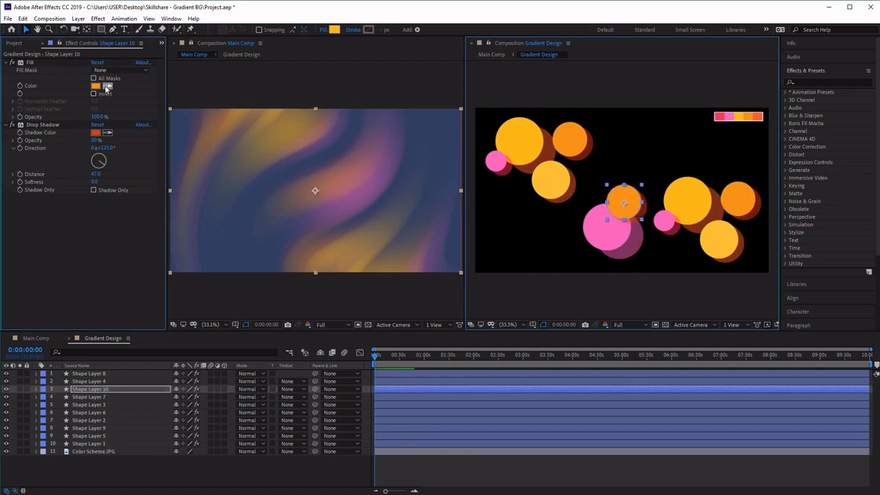
pyautogui.click(721, 117)
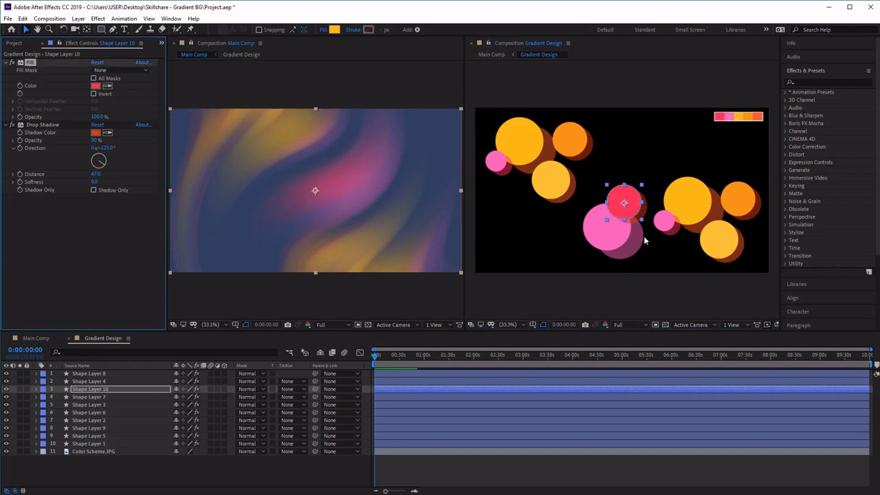
pyautogui.click(642, 212)
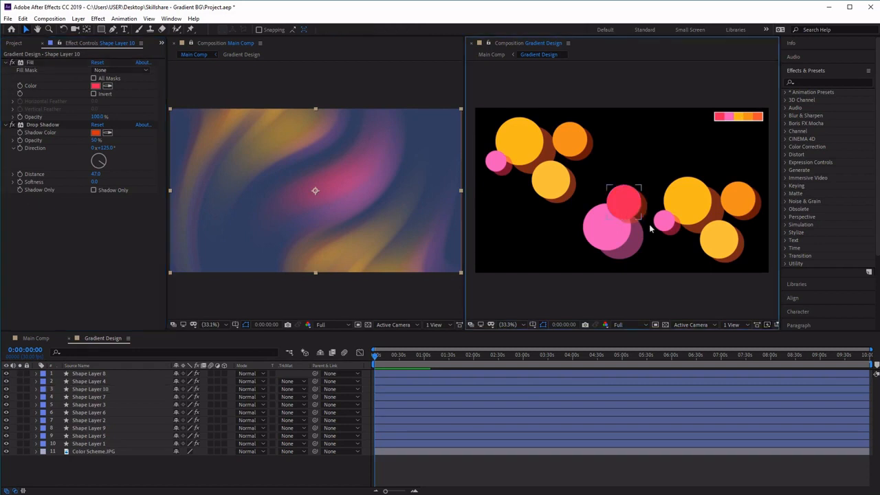
# Duplicate the small pink circle of the right-hand group and place the copy just above the red circle.
pyautogui.click(663, 224)
pyautogui.hotkey('ctrl', 'd')
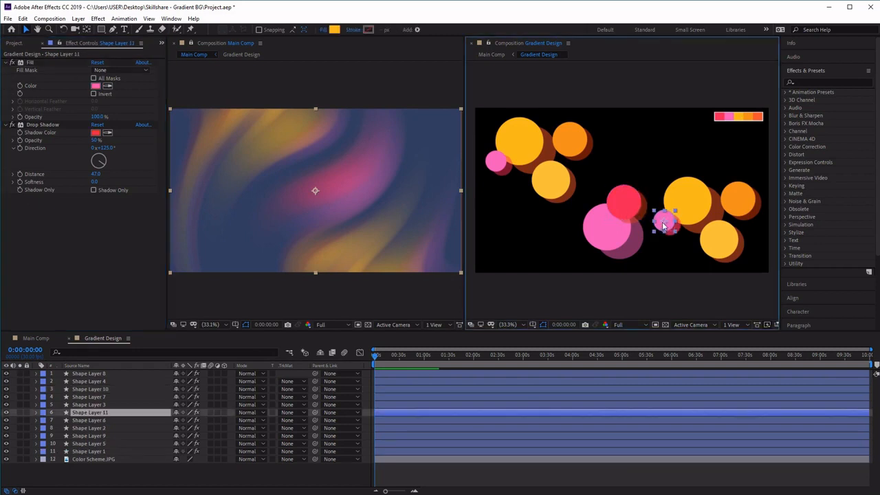
pyautogui.moveTo(663, 227); pyautogui.dragTo(611, 183)
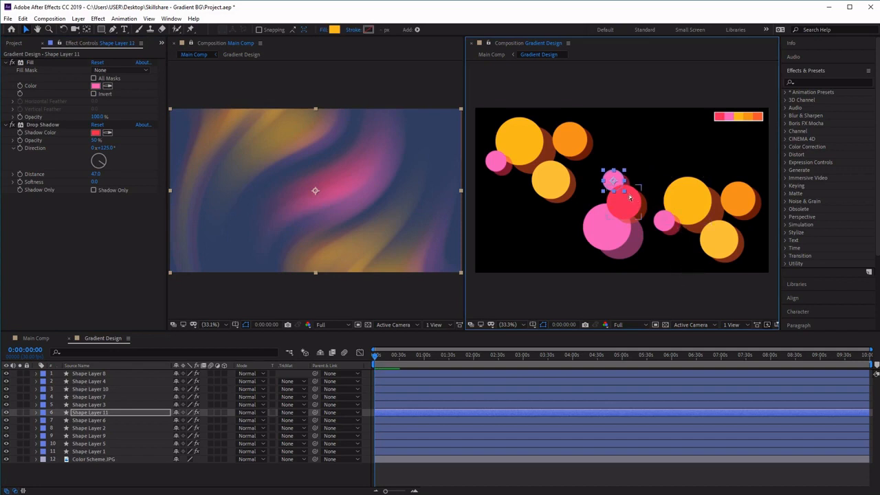
# Duplicate the small pink circle above the red one, place the copy to its upper right, and fill it with the palette's yellow.
pyautogui.hotkey('ctrl', 'd')
pyautogui.moveTo(619, 176); pyautogui.dragTo(638, 165)
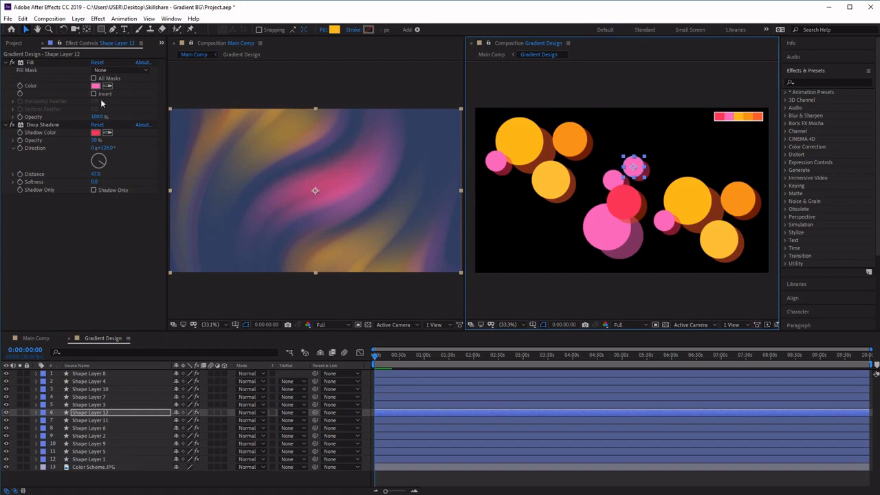
pyautogui.click(108, 85)
pyautogui.click(738, 115)
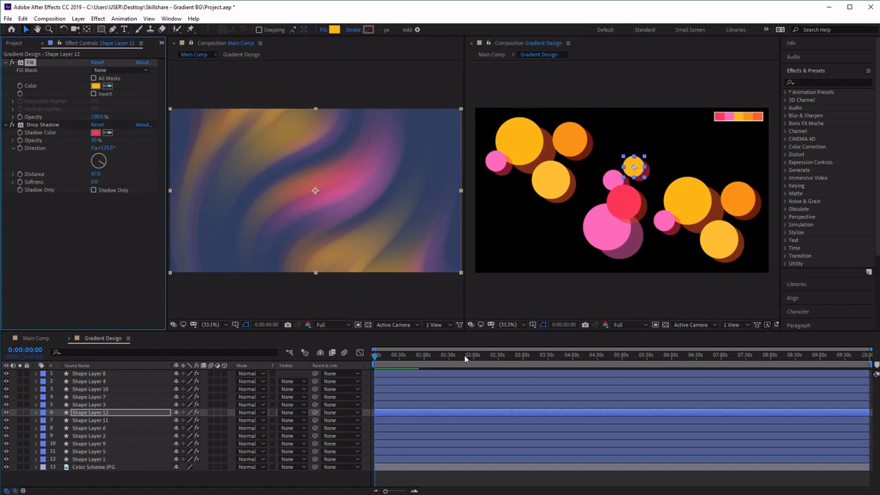
# Duplicate the three larger yellow and orange circles of the right-hand group and move the copies to the lower-left area of the composition.
pyautogui.click(687, 202)
pyautogui.keyDown('shift'); pyautogui.click(745, 208); pyautogui.keyUp('shift')
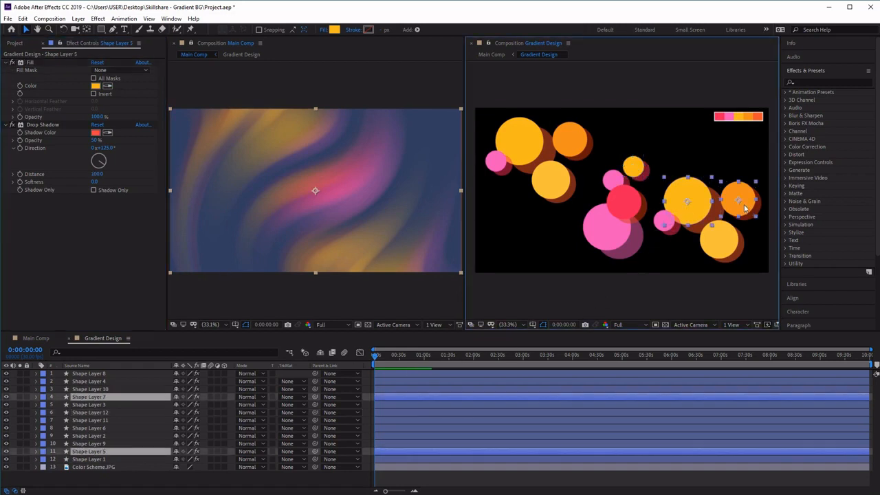
pyautogui.keyDown('shift'); pyautogui.click(730, 252); pyautogui.keyUp('shift')
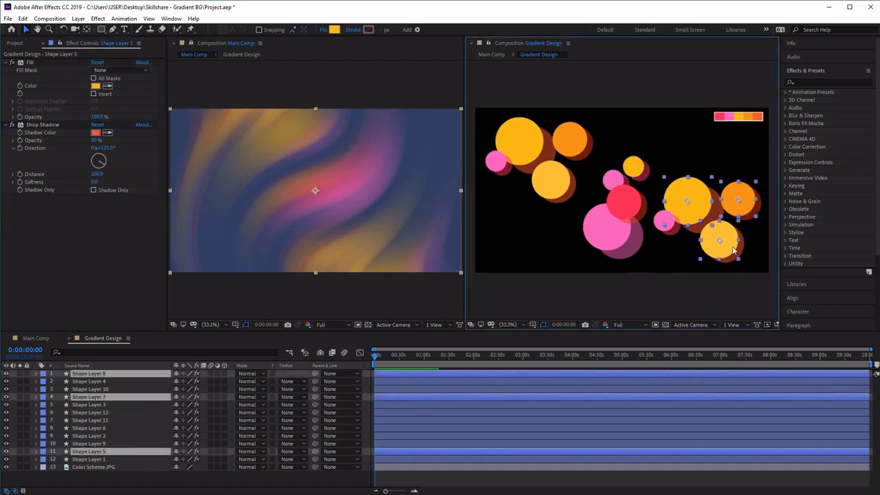
pyautogui.hotkey('ctrl', 'd')
pyautogui.moveTo(733, 251); pyautogui.dragTo(514, 190)
# Move the light-yellow copy in the lower-left group between the large yellow copy and the large pink circle.
pyautogui.click(573, 243)
pyautogui.click(541, 211)
pyautogui.moveTo(531, 255); pyautogui.dragTo(551, 223)
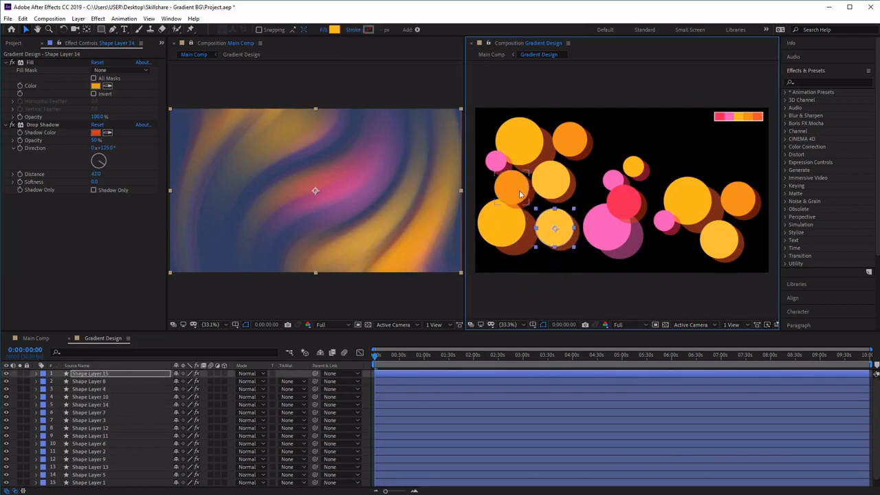
# Move the orange copy onto the lower edge of the lower-left yellow circle and fill it with the palette's pink.
pyautogui.moveTo(521, 195); pyautogui.dragTo(524, 254)
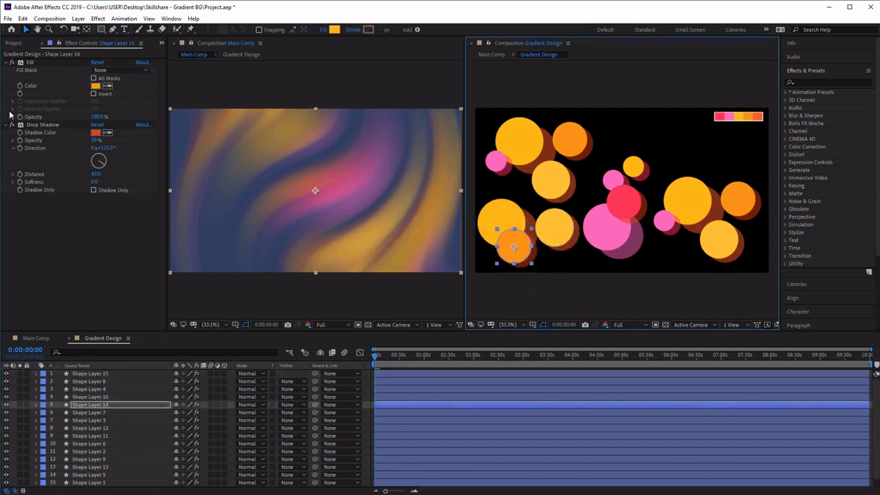
pyautogui.click(107, 85)
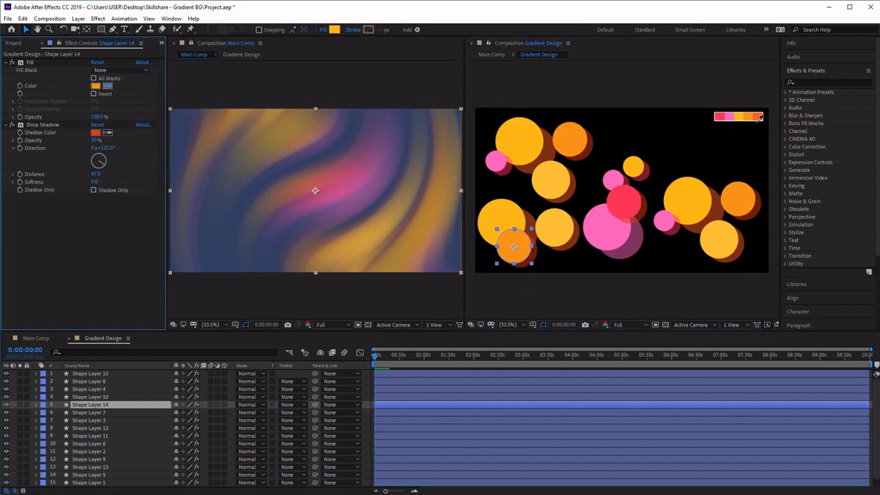
pyautogui.click(730, 116)
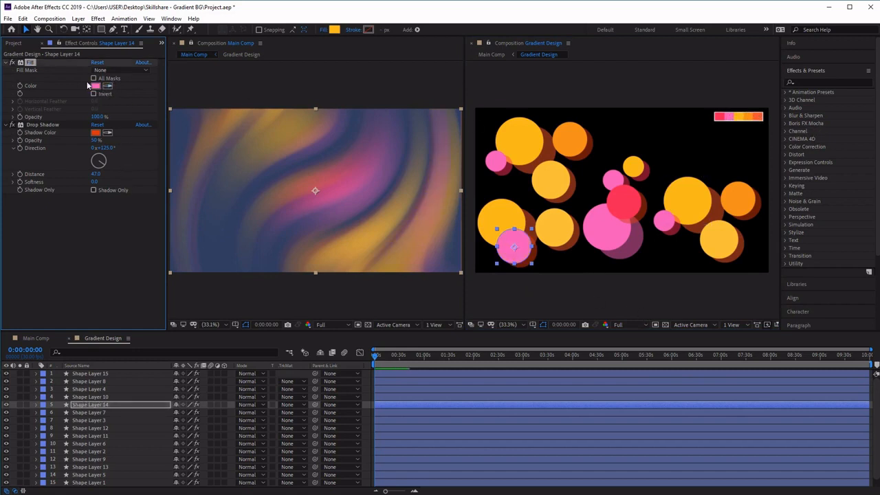
# Duplicate the lower-left pink circle's Fill effect twice and shift that circle slightly to the left.
pyautogui.click(527, 240)
pyautogui.hotkey('ctrl', 'd')
pyautogui.moveTo(527, 240)
pyautogui.mouseDown()
pyautogui.moveTo(541, 223)
pyautogui.moveTo(524, 244)
pyautogui.moveTo(550, 228)
pyautogui.moveTo(517, 247)
pyautogui.mouseUp()
pyautogui.hotkey('ctrl', 'd')
# Duplicate the lower-left pink circle's layer, enlarge the copy and place it on the composition's lower edge beneath the light-yellow circle.
pyautogui.click(107, 406)
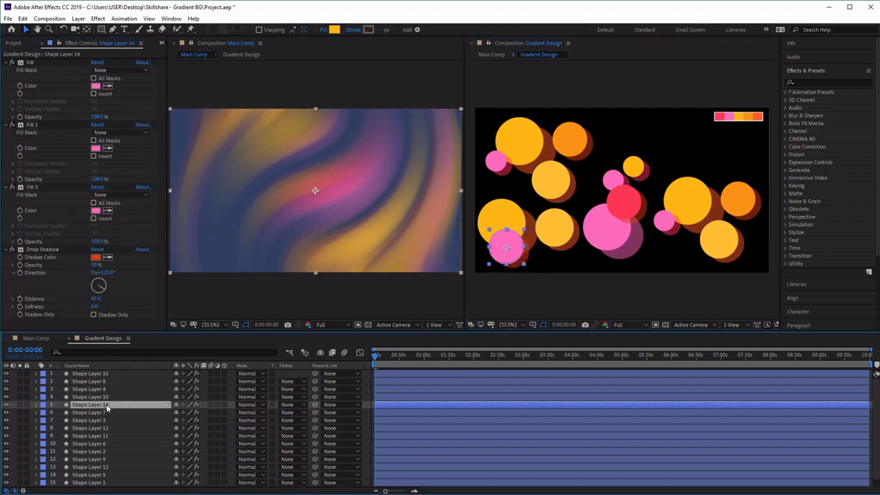
pyautogui.hotkey('ctrl', 'd')
pyautogui.moveTo(509, 247); pyautogui.dragTo(530, 229)
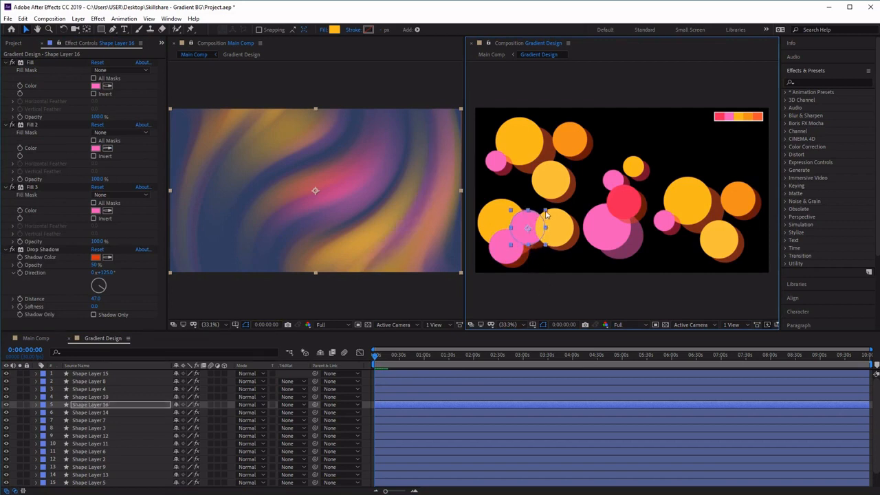
pyautogui.moveTo(547, 215); pyautogui.dragTo(550, 246)
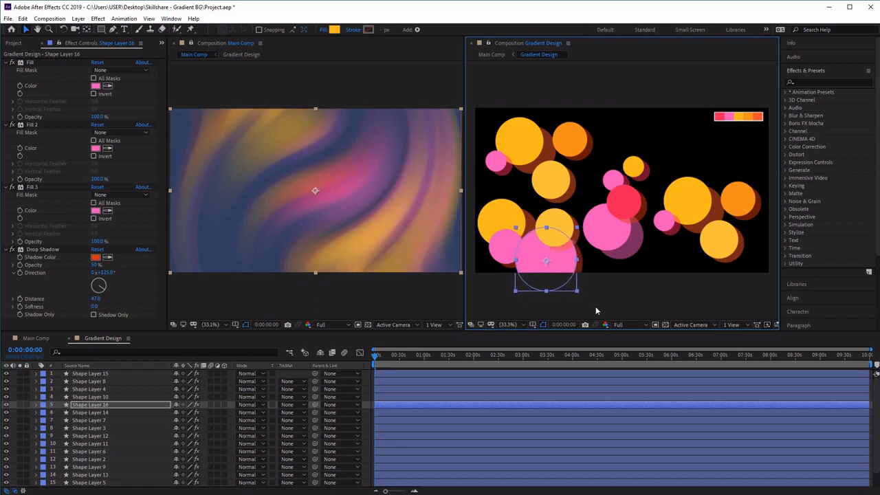
# Delete the Fill and Fill 2 effects from the enlarged pink circle, keeping only Fill 3 and Drop Shadow.
pyautogui.click(109, 90)
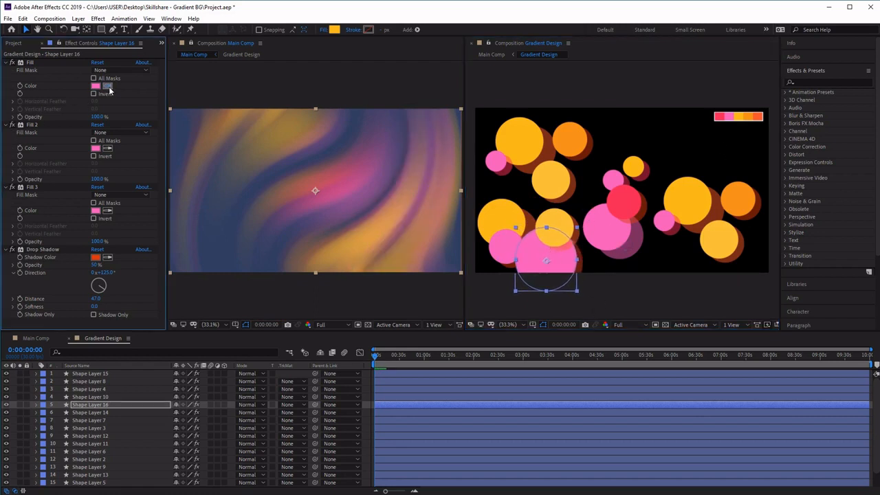
pyautogui.click(754, 116)
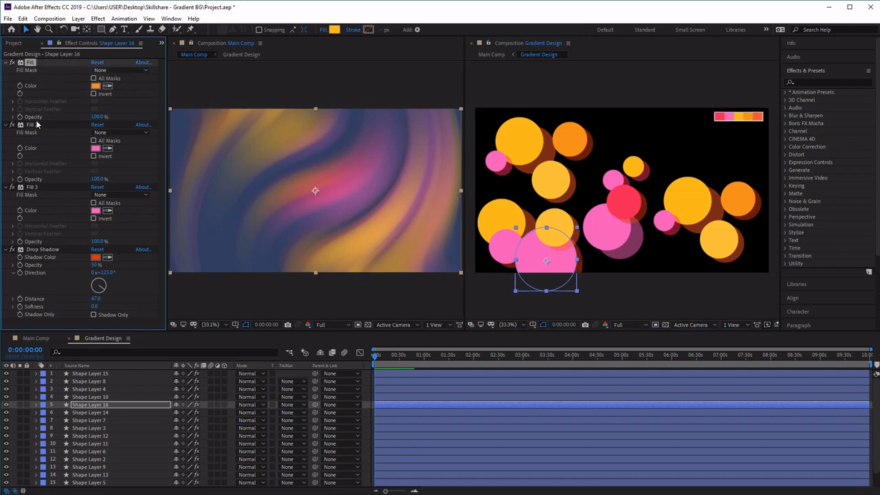
pyautogui.click(36, 128)
pyautogui.click(38, 66)
pyautogui.keyDown('shift'); pyautogui.click(31, 127); pyautogui.keyUp('shift')
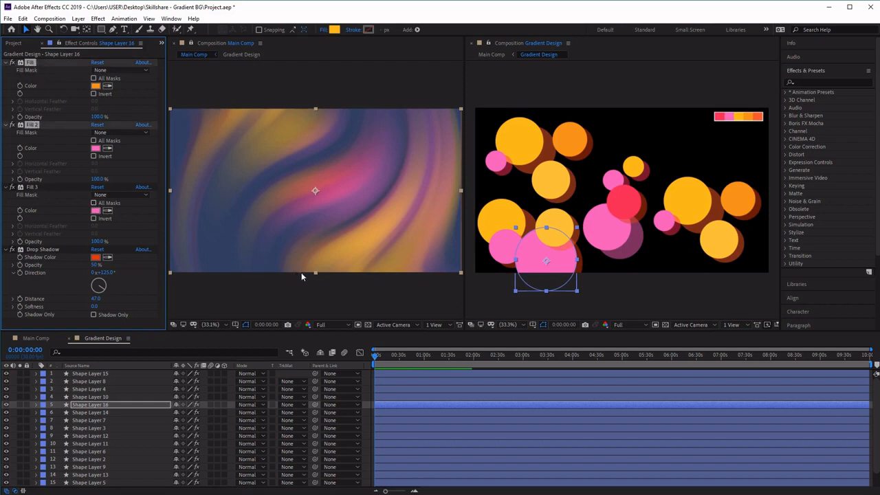
pyautogui.press('Delete')
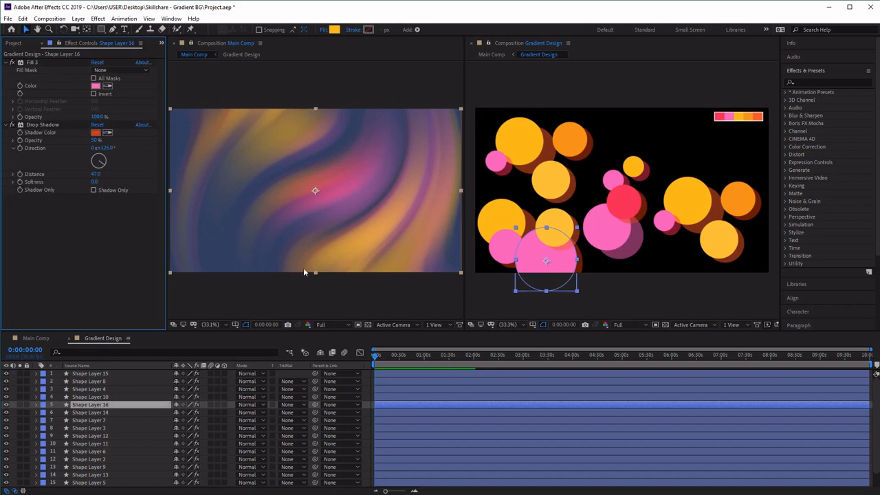
# Fill the enlarged circle on the lower edge with the palette's orange-red.
pyautogui.click(564, 262)
pyautogui.click(107, 85)
pyautogui.click(755, 117)
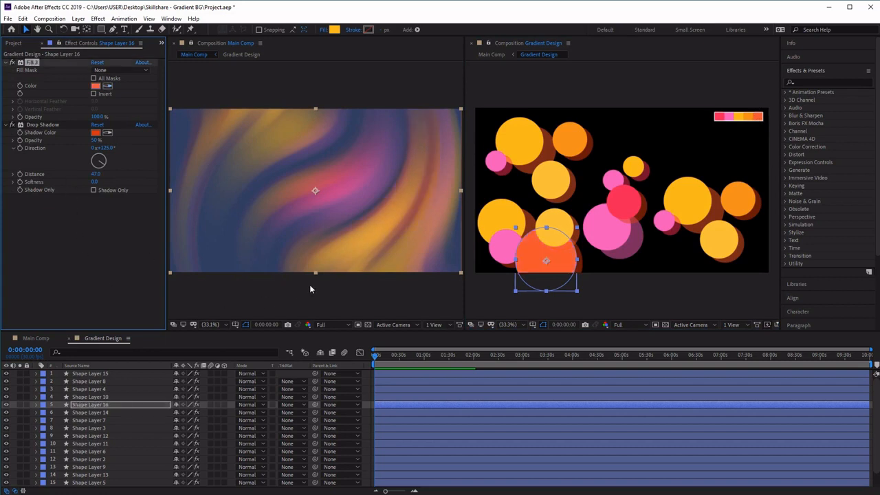
# Duplicate the central red, small pink and small yellow circles, spreading the red copy to the upper right and the small copies around the centre.
pyautogui.click(625, 202)
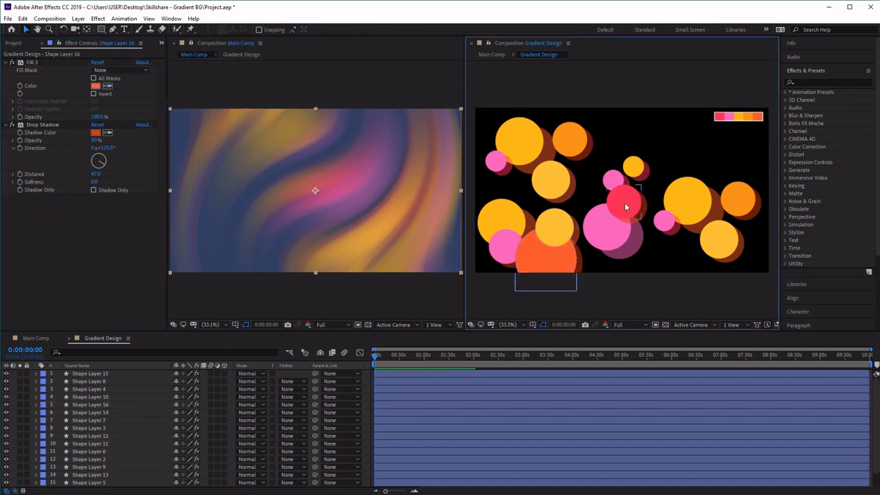
pyautogui.keyDown('shift'); pyautogui.click(618, 181); pyautogui.keyUp('shift')
pyautogui.keyDown('shift'); pyautogui.click(633, 166); pyautogui.keyUp('shift')
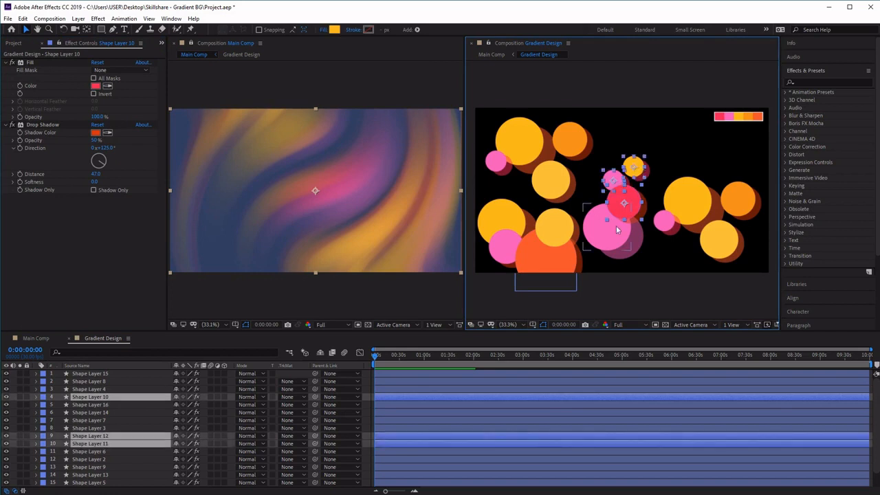
pyautogui.hotkey('ctrl', 'd')
pyautogui.moveTo(633, 175); pyautogui.dragTo(751, 151)
pyautogui.click(621, 144)
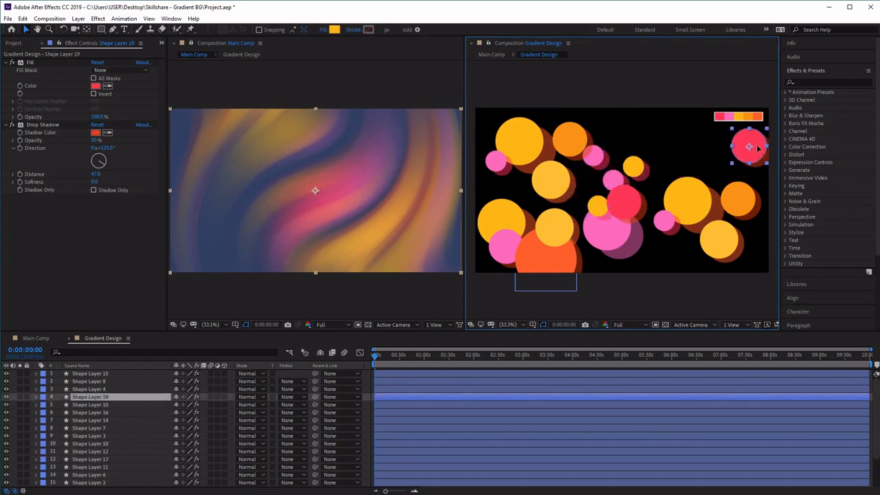
# Duplicate the right-hand group's orange circle and place the copy above the group, left of the upper-right red circle.
pyautogui.click(730, 209)
pyautogui.hotkey('ctrl', 'd')
pyautogui.moveTo(730, 206); pyautogui.dragTo(693, 147)
# Duplicate the right-hand group's large yellow and light-yellow circles and move the copies up to the composition's upper edge.
pyautogui.click(702, 197)
pyautogui.keyDown('shift'); pyautogui.click(719, 246); pyautogui.keyUp('shift')
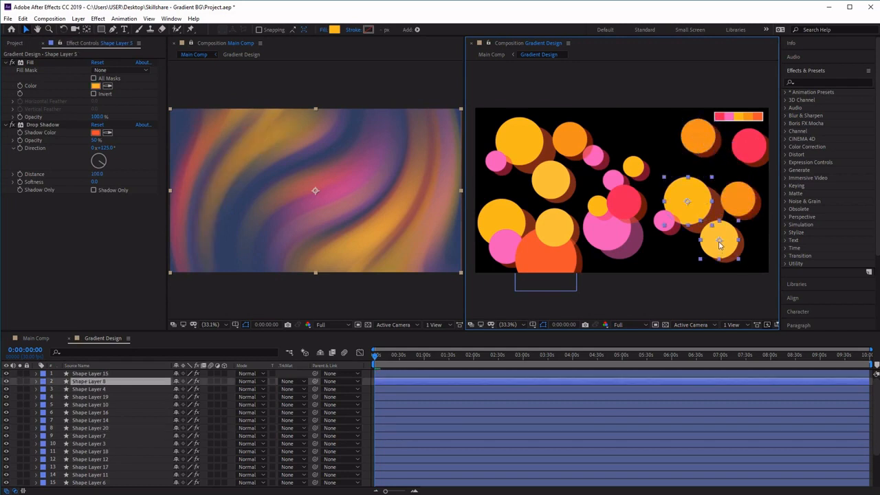
pyautogui.hotkey('ctrl', 'd')
pyautogui.moveTo(718, 243); pyautogui.dragTo(666, 157)
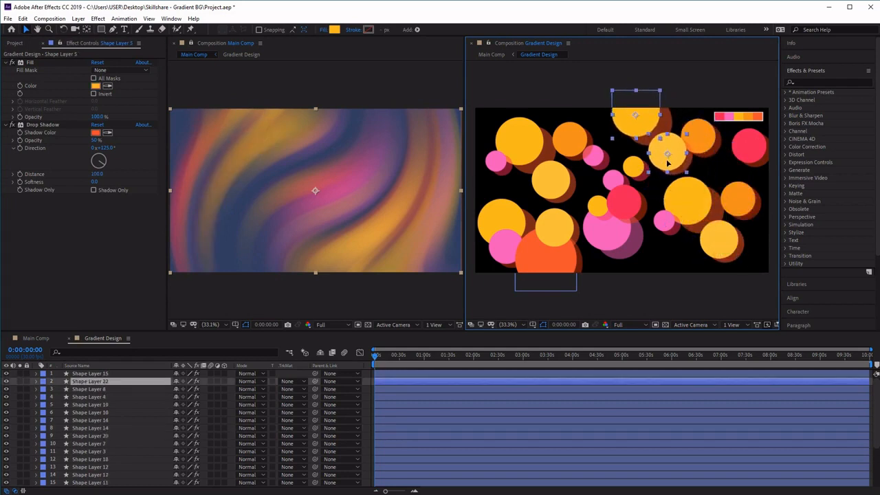
# Duplicate the right-hand large yellow circle and place the copy on the lower edge, below the small pink circle.
pyautogui.click(702, 262)
pyautogui.click(665, 222)
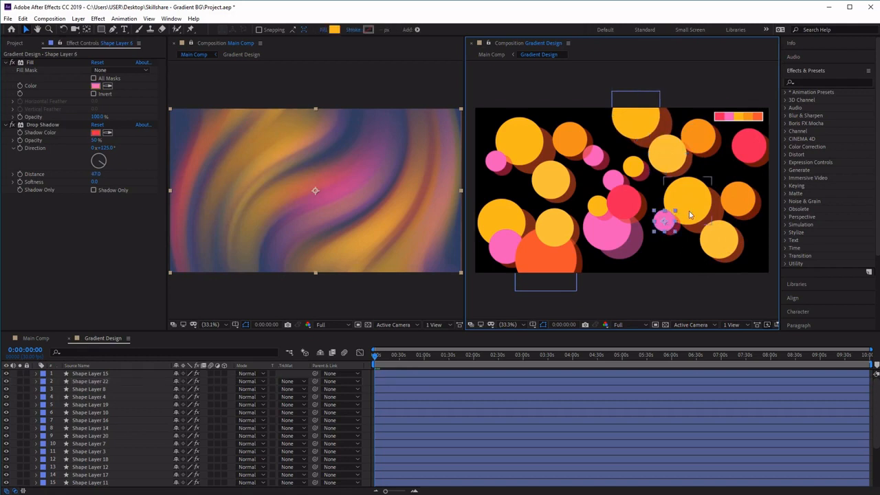
pyautogui.click(691, 211)
pyautogui.hotkey('ctrl', 'd')
pyautogui.moveTo(700, 206); pyautogui.dragTo(666, 262)
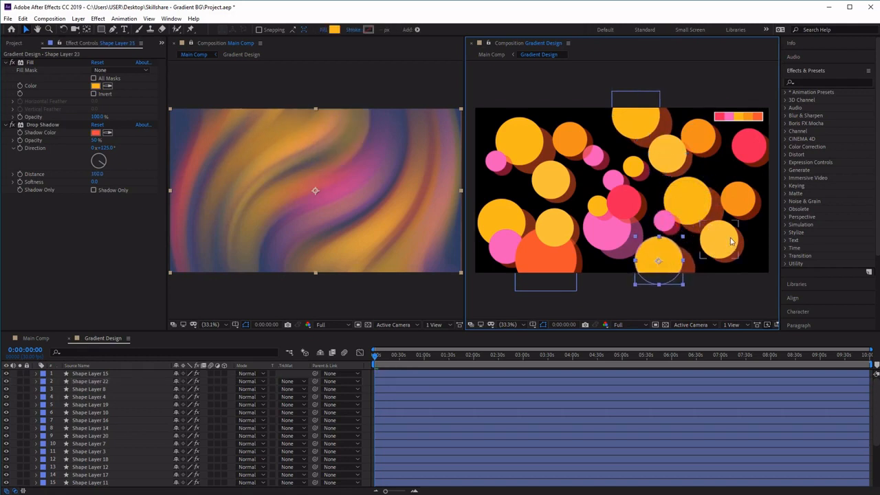
# Fill the right-hand group's light-yellow circle with the palette's pink.
pyautogui.click(734, 242)
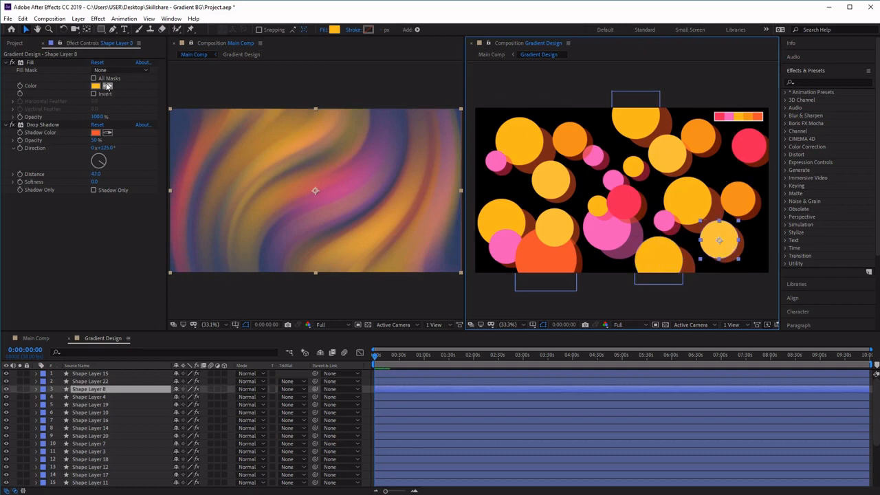
pyautogui.click(141, 96)
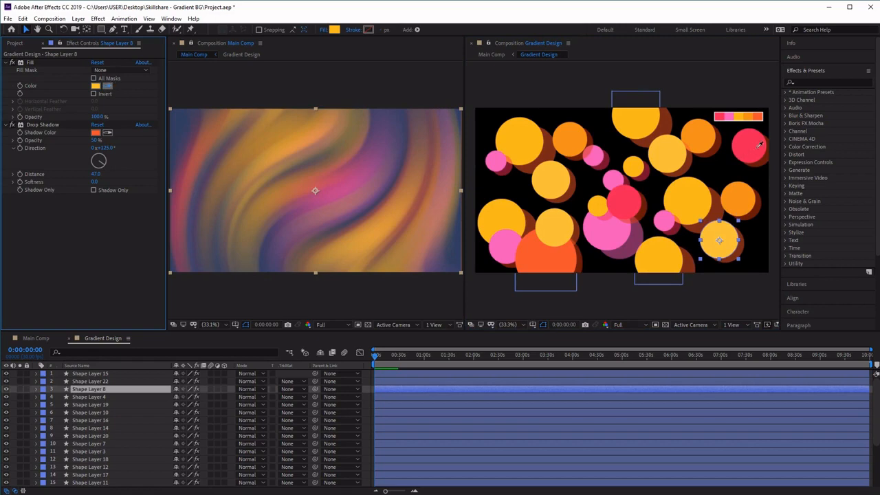
pyautogui.click(729, 117)
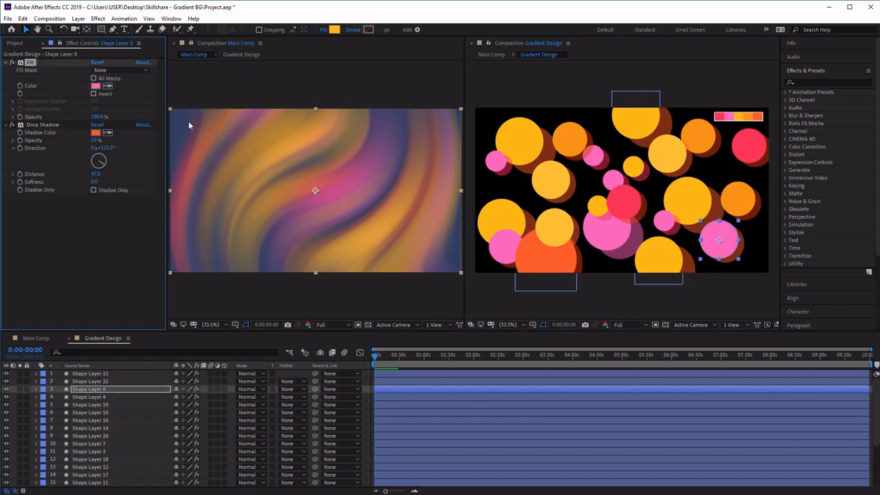
# Move the right-hand orange circle down onto the pink circle's upper edge and fill it with the palette's red.
pyautogui.click(743, 209)
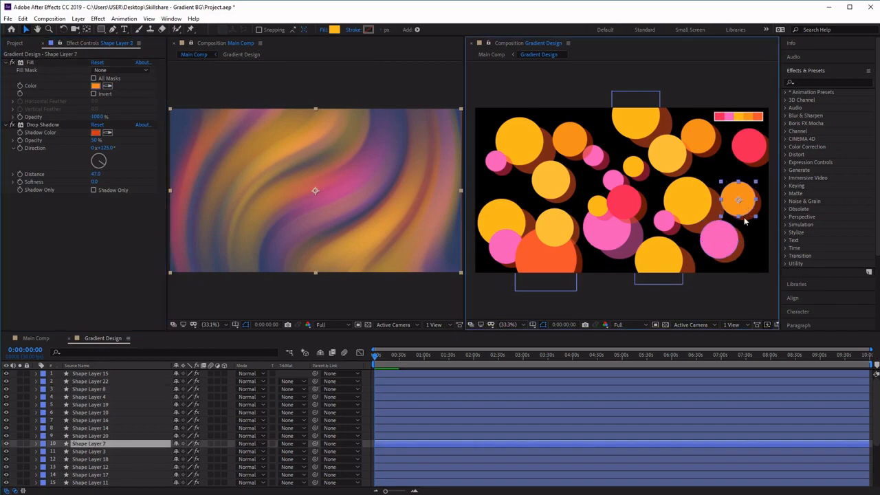
pyautogui.moveTo(749, 201); pyautogui.dragTo(754, 220)
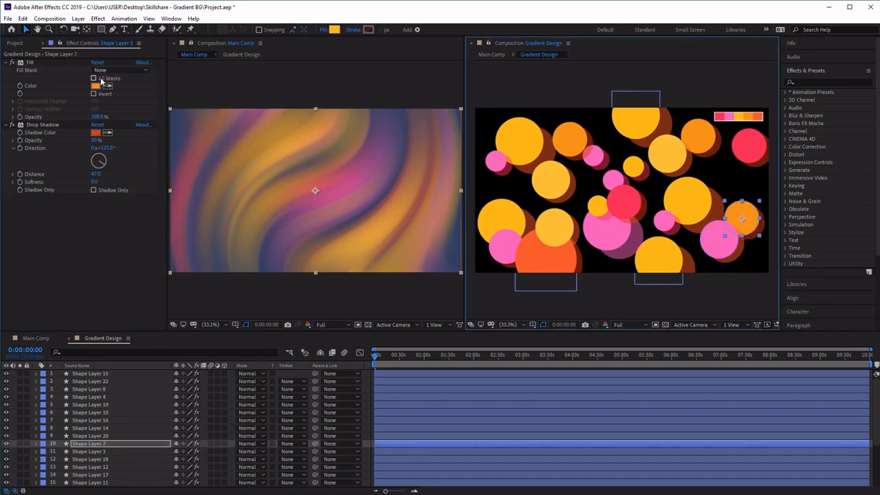
pyautogui.click(725, 116)
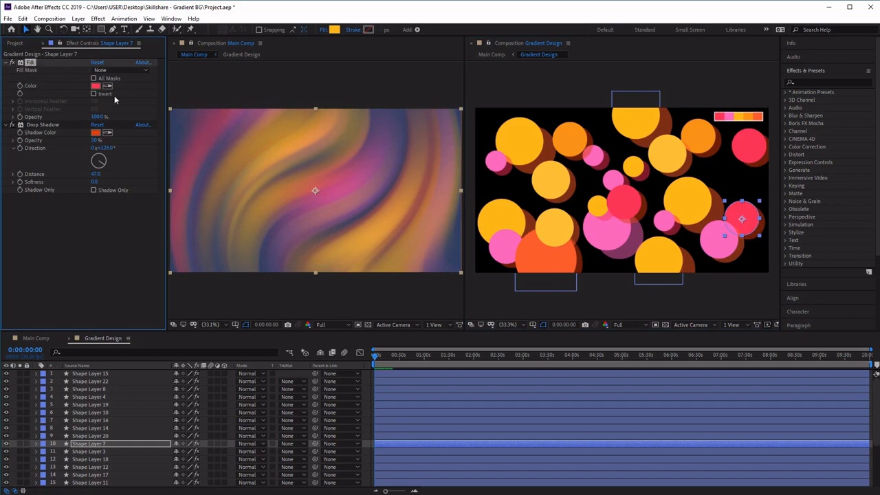
# Shift the right-hand large yellow circle slightly right and move the upper light-yellow circle down to overlap its upper-left edge.
pyautogui.click(586, 99)
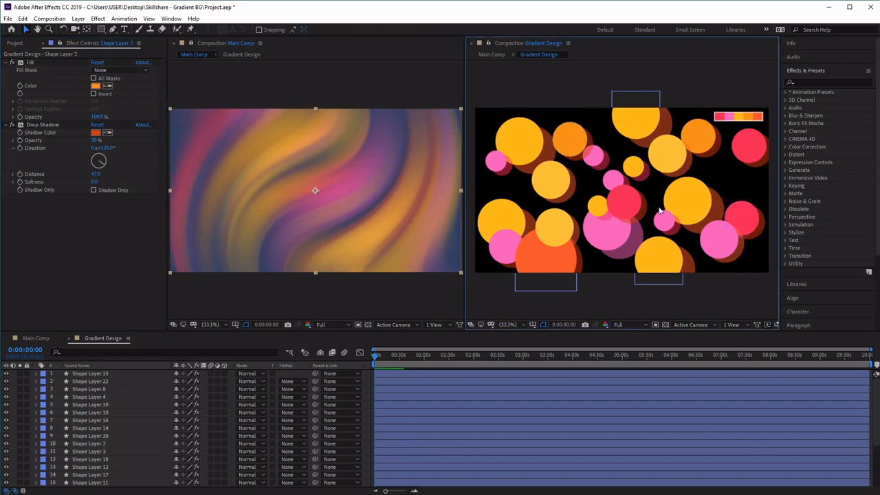
pyautogui.click(686, 201)
pyautogui.moveTo(685, 200)
pyautogui.mouseDown()
pyautogui.moveTo(664, 191)
pyautogui.moveTo(655, 198)
pyautogui.mouseUp()
pyautogui.moveTo(673, 151); pyautogui.dragTo(705, 174)
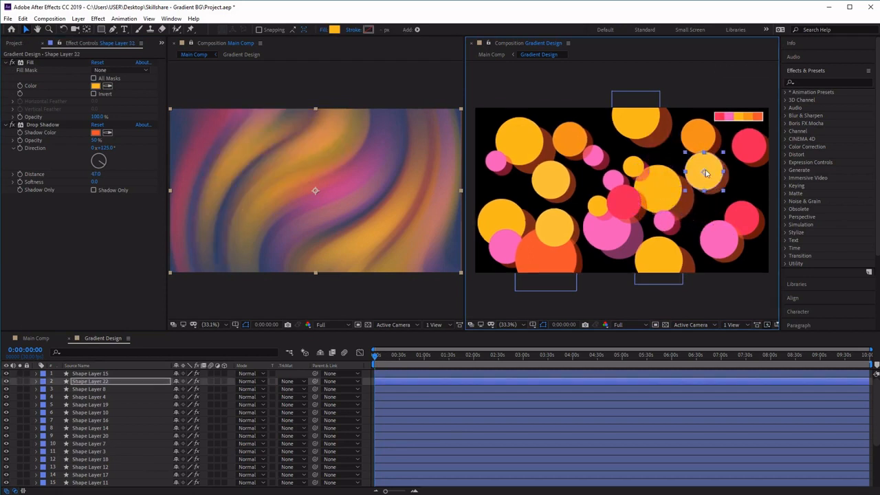
pyautogui.moveTo(656, 190); pyautogui.dragTo(693, 202)
pyautogui.moveTo(698, 160); pyautogui.dragTo(676, 156)
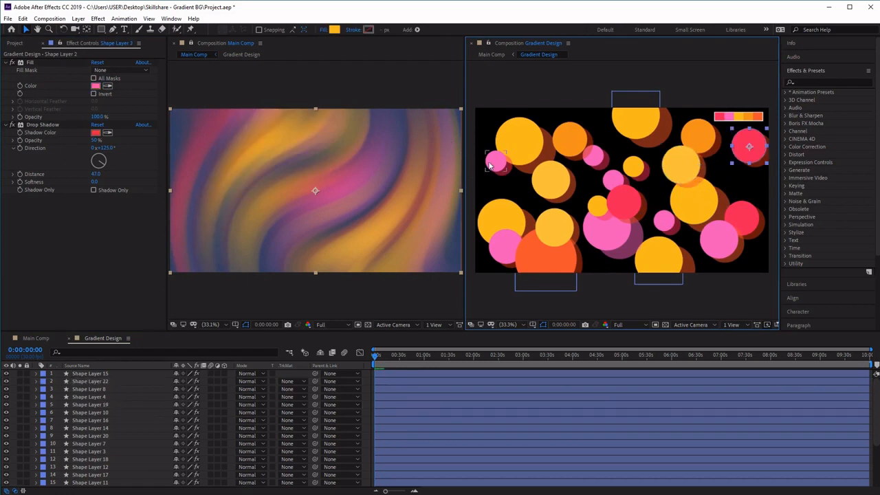
# Move the small pink circle on the far left down and place a duplicate of the upper-right red circle in the upper-left corner.
pyautogui.click(495, 158)
pyautogui.moveTo(495, 158); pyautogui.dragTo(500, 178)
pyautogui.click(746, 156)
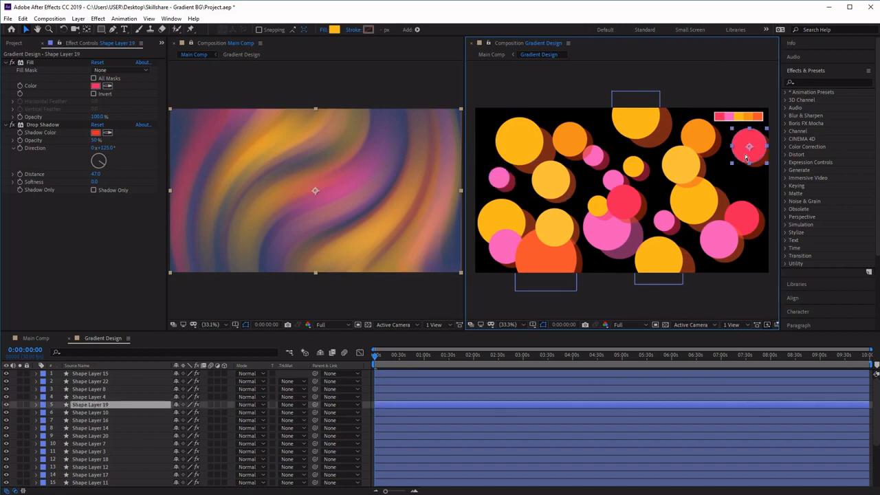
pyautogui.hotkey('ctrl', 'd')
pyautogui.moveTo(752, 158); pyautogui.dragTo(552, 135)
# Move the lower-left pink circle closer to the corner and shift the upper-left large yellow circle slightly right and up.
pyautogui.moveTo(505, 245); pyautogui.dragTo(495, 257)
pyautogui.moveTo(535, 131); pyautogui.dragTo(533, 138)
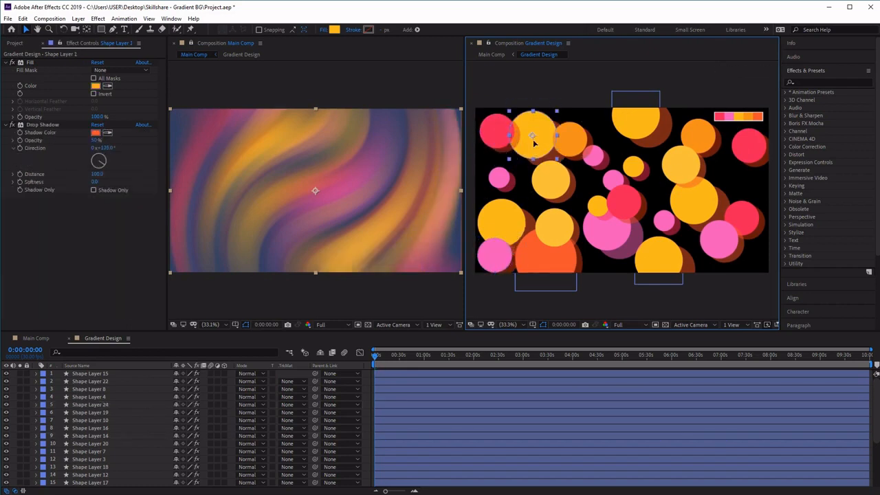
# Duplicate the upper-right red circle twice, placing one copy above the far-left small pink circle and one beside the right-hand large yellow circle.
pyautogui.click(755, 152)
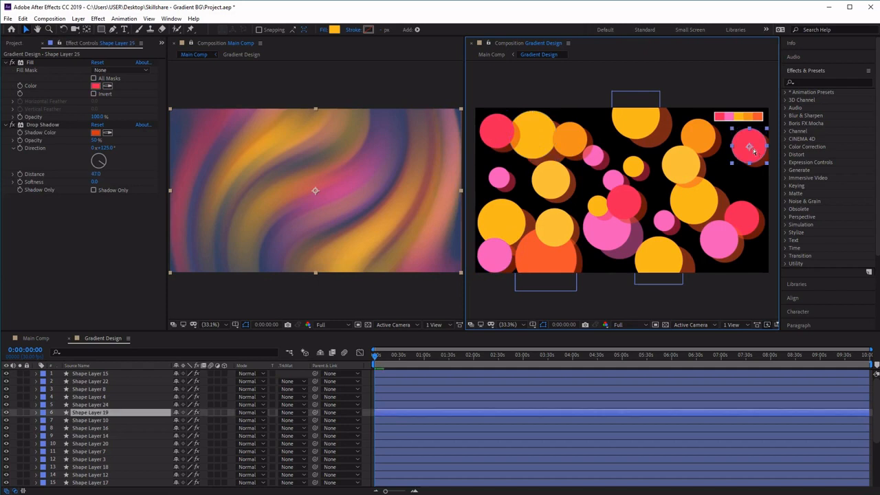
pyautogui.moveTo(753, 151); pyautogui.dragTo(530, 170)
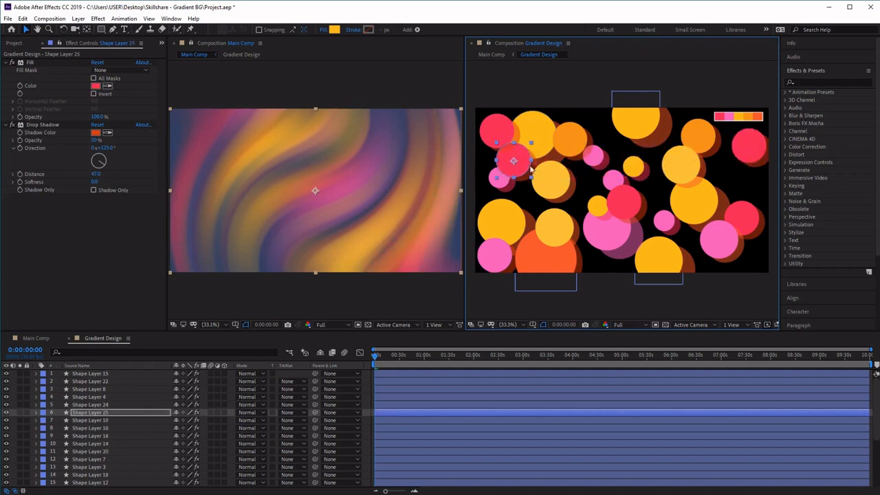
pyautogui.click(761, 157)
pyautogui.hotkey('ctrl', 'd')
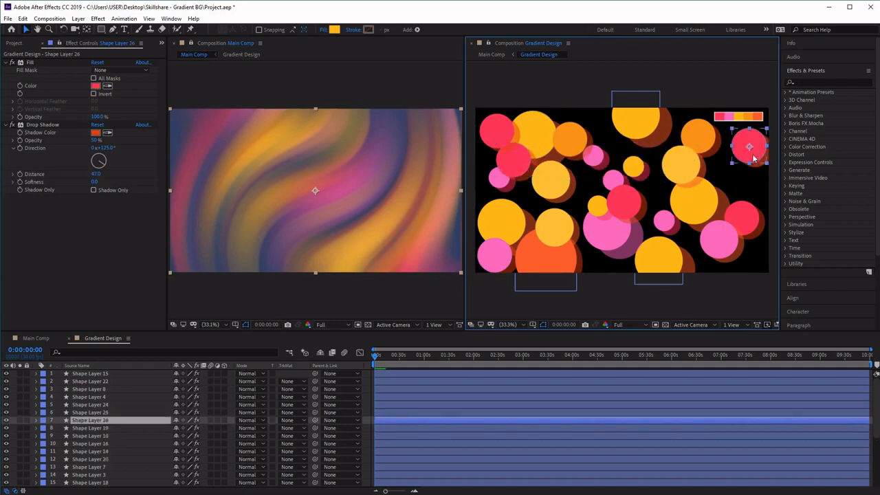
pyautogui.moveTo(755, 154); pyautogui.dragTo(729, 185)
# Duplicate the right-hand large yellow circle, move the copy behind the small pink circles near the centre, and enlarge it.
pyautogui.click(691, 206)
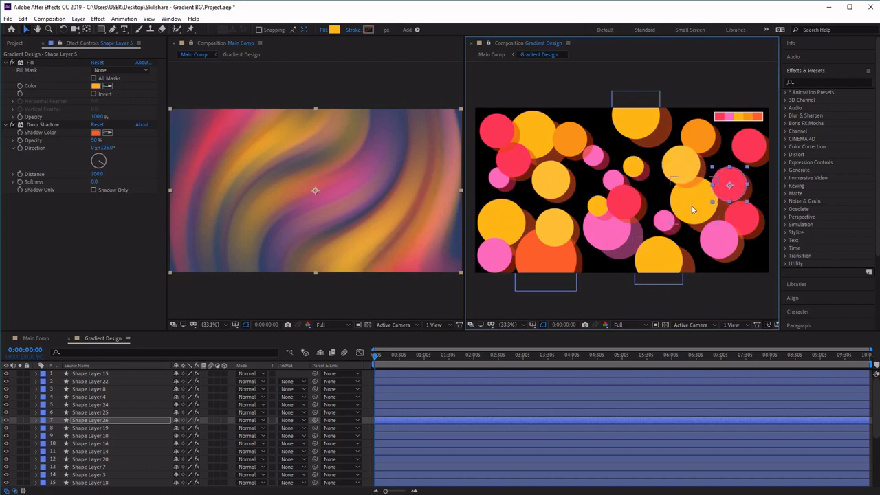
pyautogui.moveTo(692, 206); pyautogui.dragTo(605, 180)
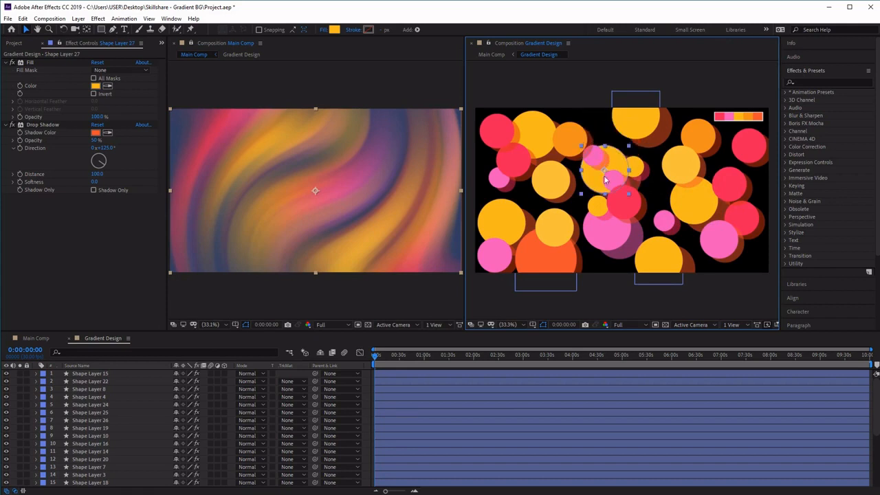
pyautogui.moveTo(629, 146)
pyautogui.mouseDown()
pyautogui.moveTo(640, 131)
pyautogui.moveTo(614, 148)
pyautogui.mouseUp()
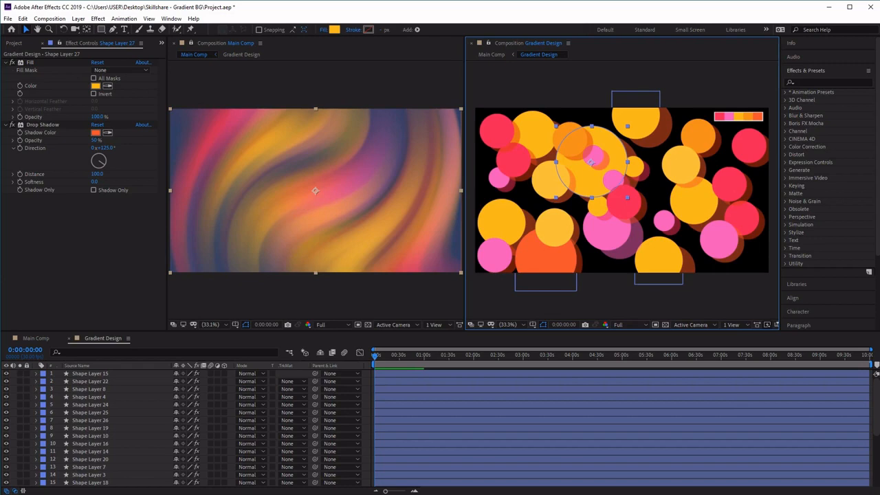
# Pre-compose all the circle shape layers, leaving out the colour scheme image, into a new composition named Color Circles.
pyautogui.click(104, 374)
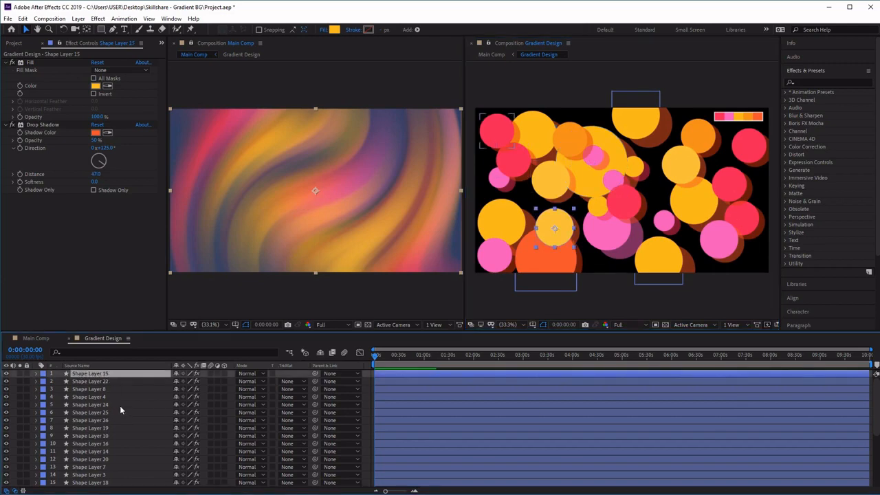
pyautogui.scroll(-5, 121, 416)
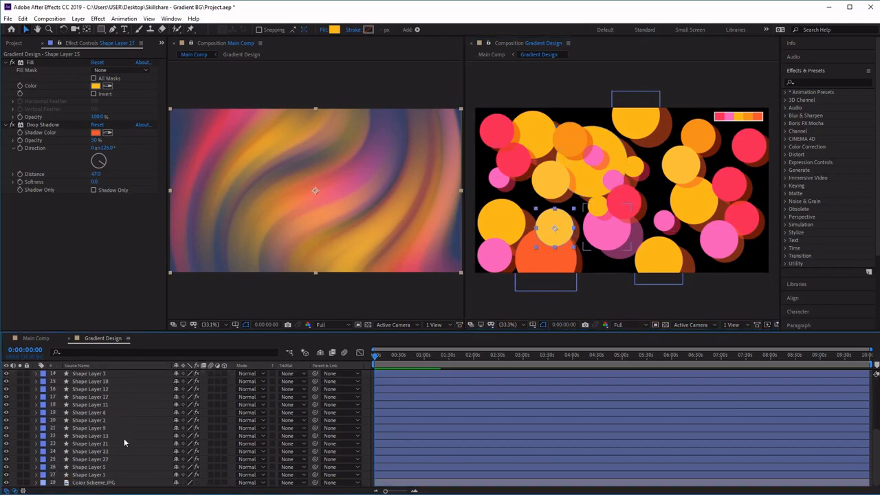
pyautogui.keyDown('shift'); pyautogui.click(103, 475); pyautogui.keyUp('shift')
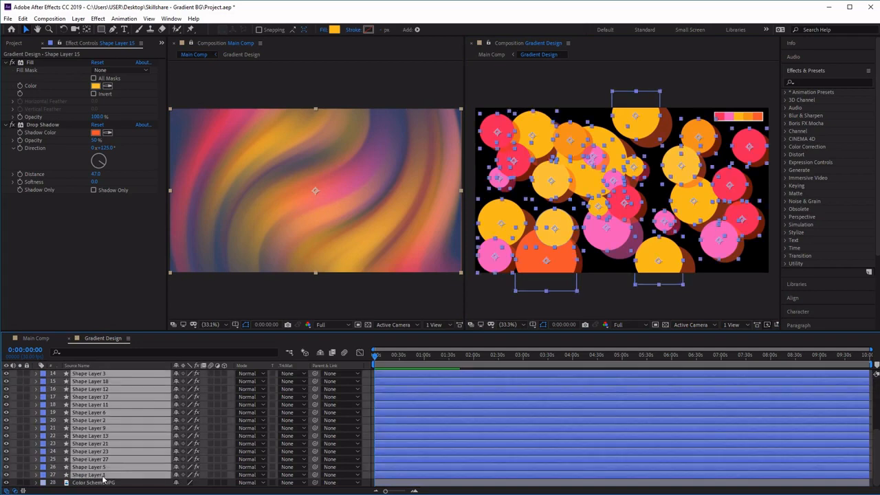
pyautogui.rightClick(119, 398)
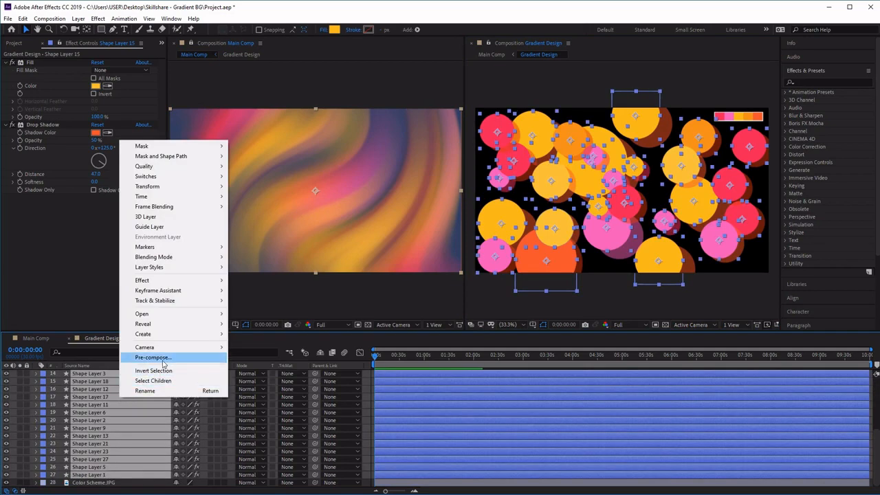
pyautogui.click(152, 358)
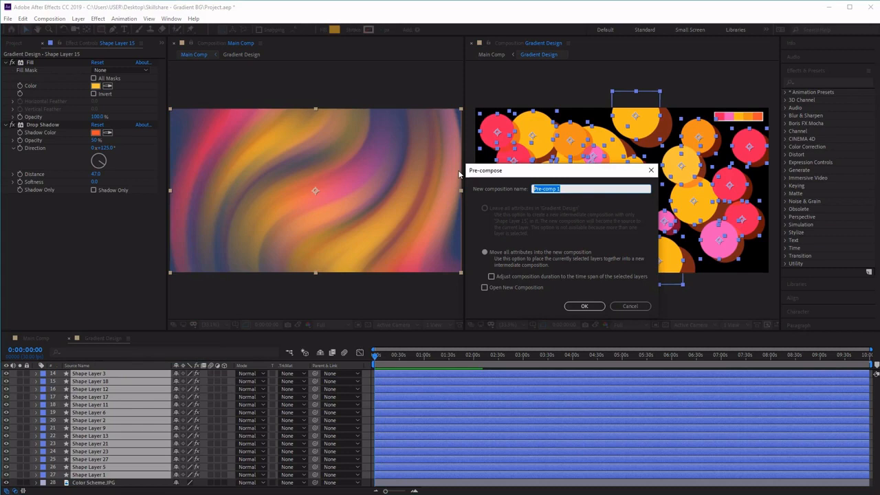
pyautogui.write('Color Circles')
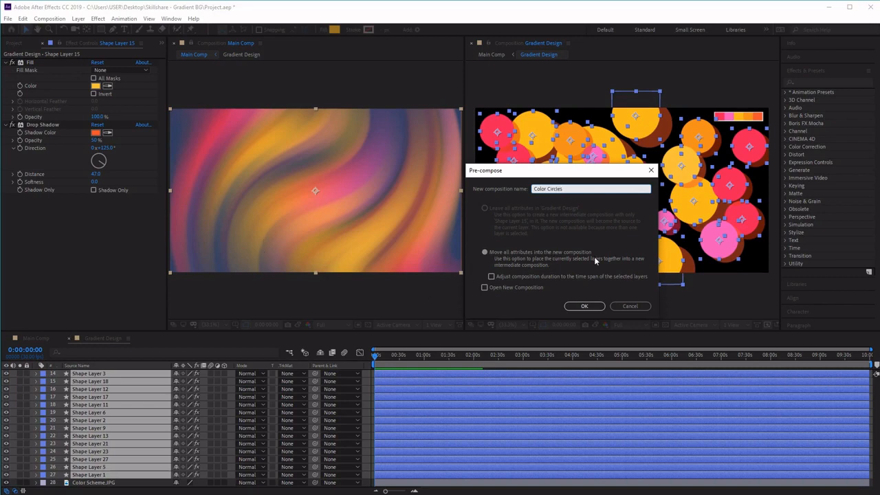
pyautogui.click(584, 306)
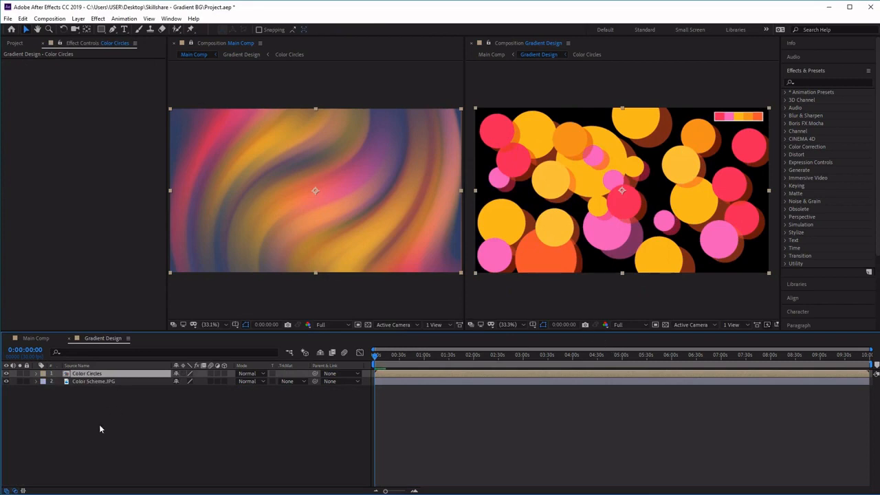
# Open the Color Circles composition, select all its circle layers and enlarge them together slightly so they cover more of the background.
pyautogui.doubleClick(91, 375)
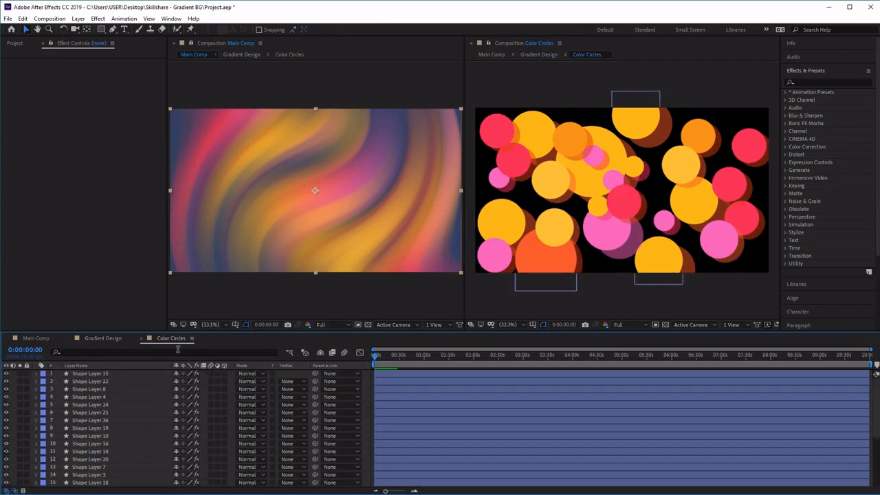
pyautogui.click(103, 373)
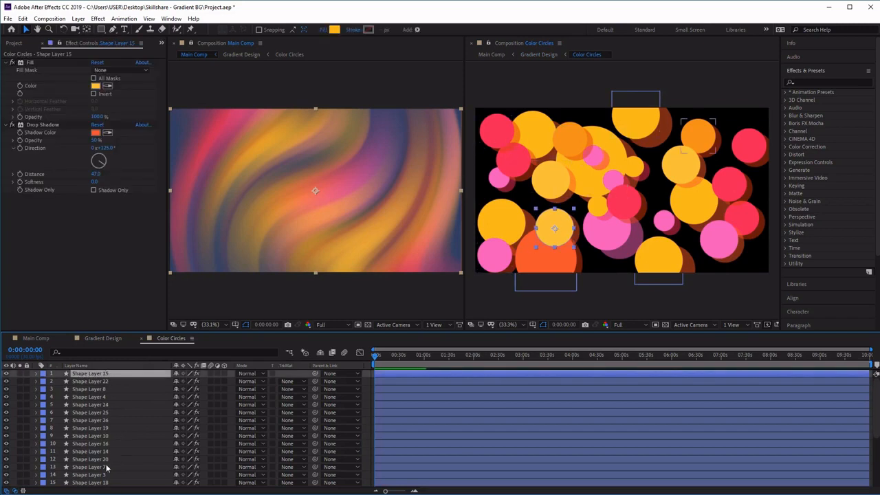
pyautogui.click(509, 118)
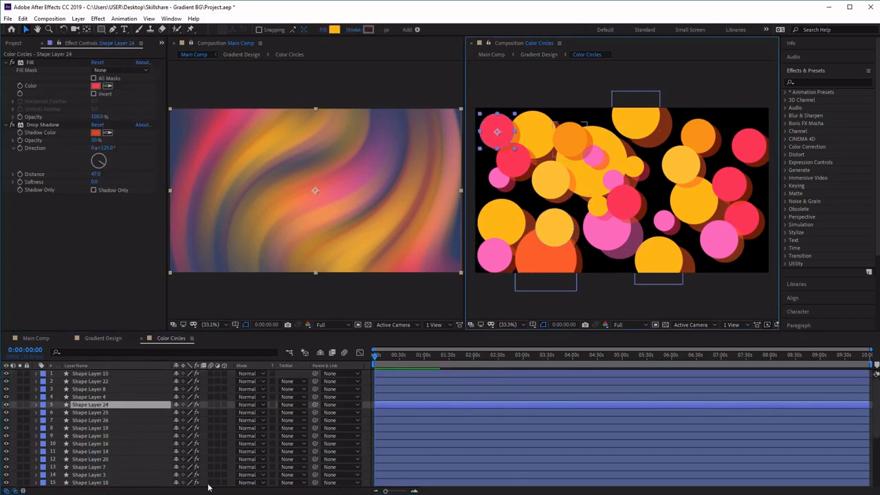
pyautogui.click(99, 373)
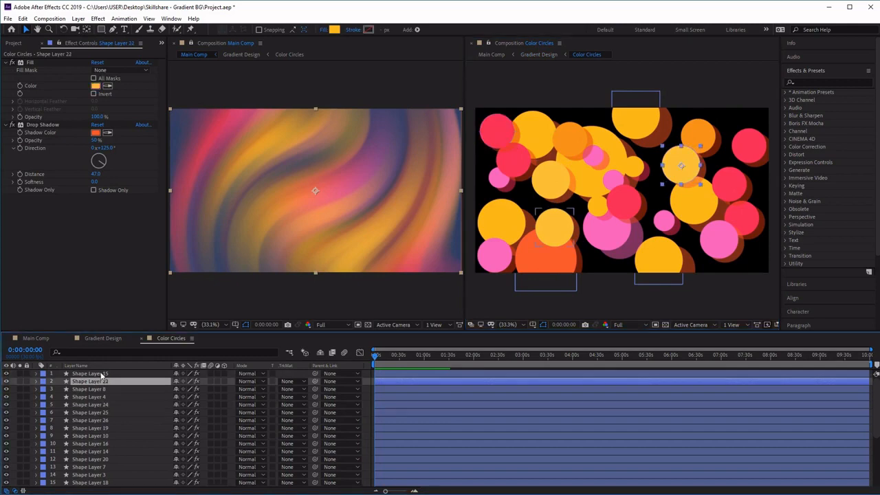
pyautogui.scroll(-4, 121, 440)
pyautogui.click(109, 482)
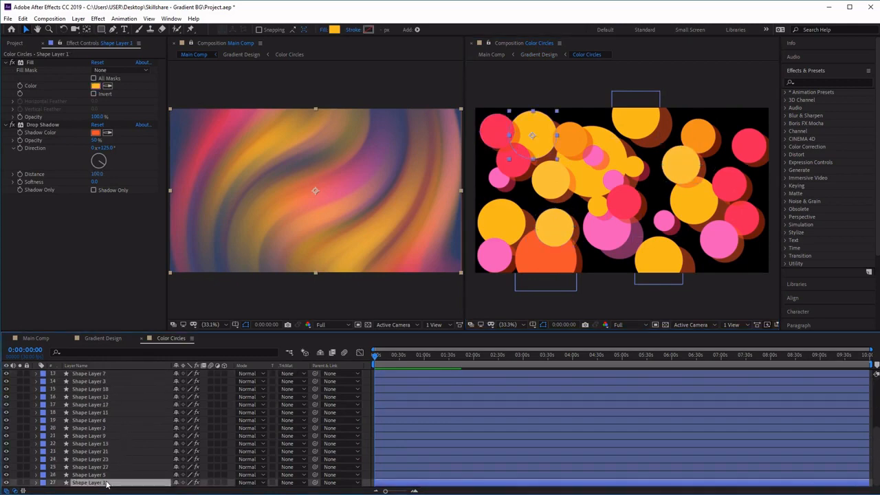
pyautogui.scroll(4, 114, 440)
pyautogui.hotkey('ctrl', 'a')
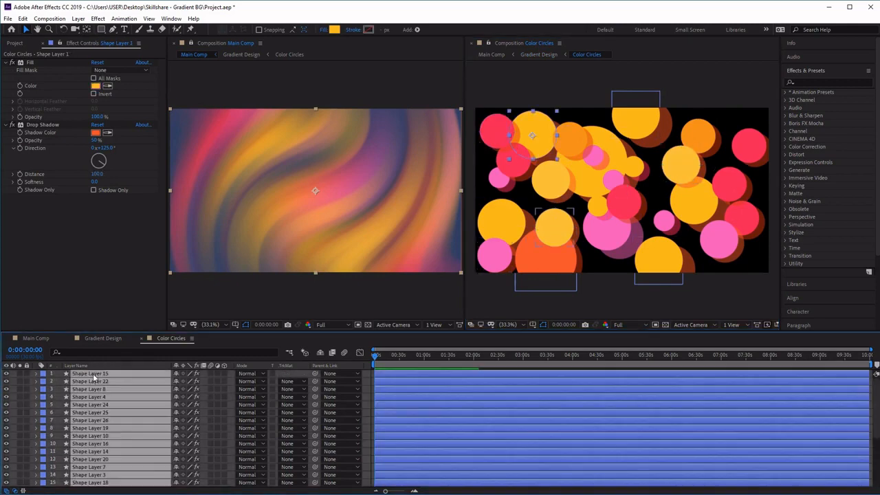
pyautogui.moveTo(479, 114)
pyautogui.mouseDown()
pyautogui.moveTo(456, 92)
pyautogui.moveTo(480, 109)
pyautogui.moveTo(476, 100)
pyautogui.mouseUp()
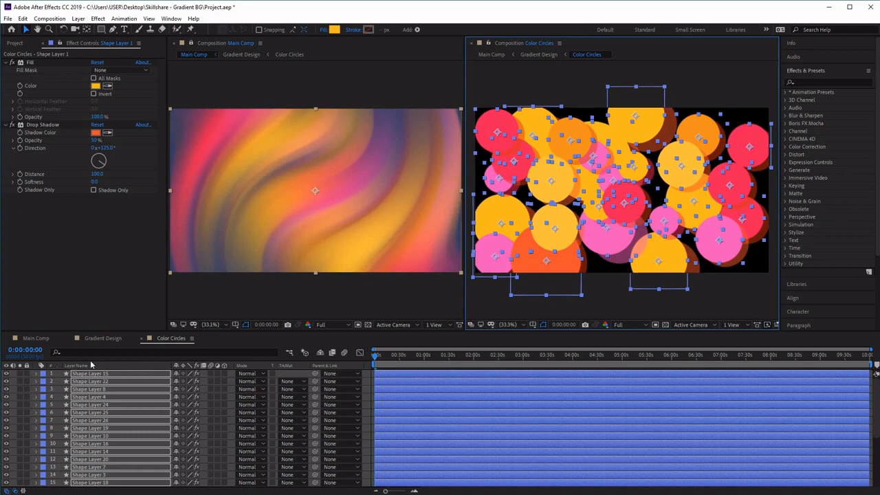
# Return to Main Comp and apply the Fill effect to the Solid BG layer.
pyautogui.click(38, 338)
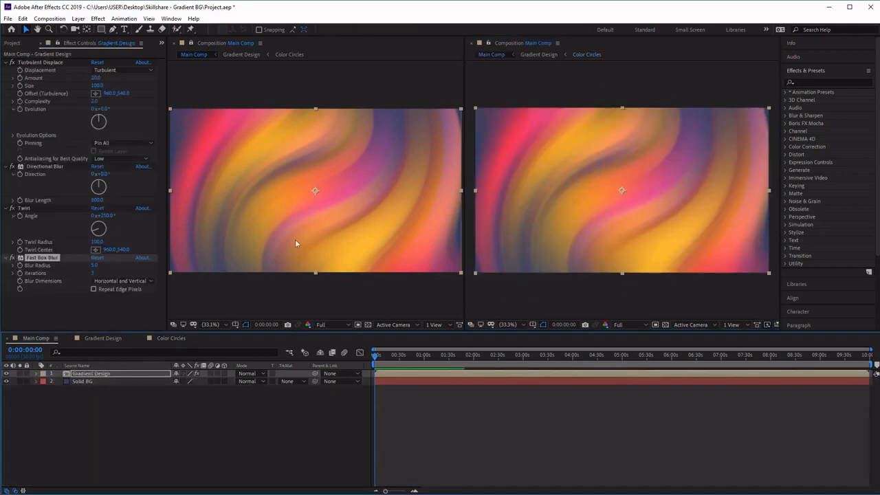
pyautogui.click(81, 382)
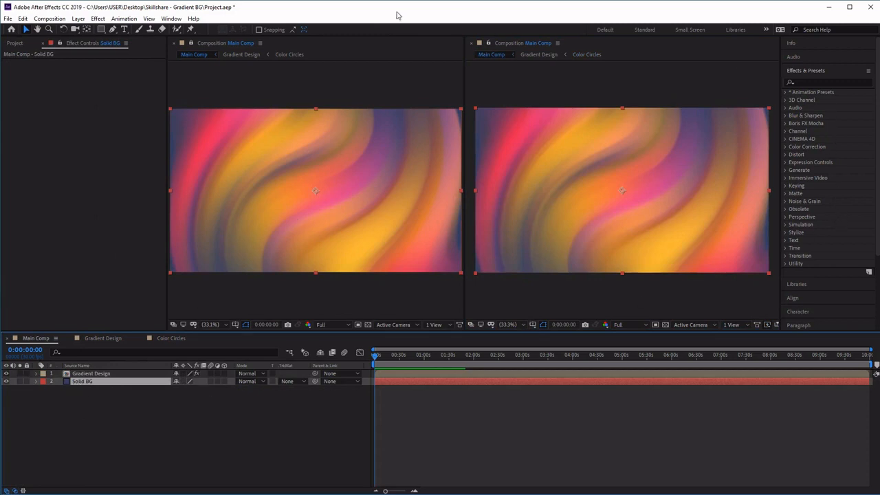
pyautogui.click(78, 19)
pyautogui.moveTo(93, 21)
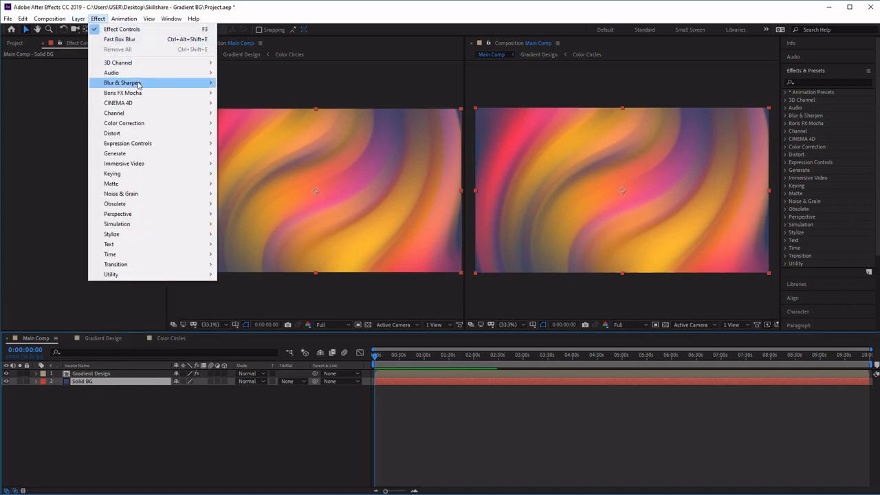
pyautogui.moveTo(165, 158)
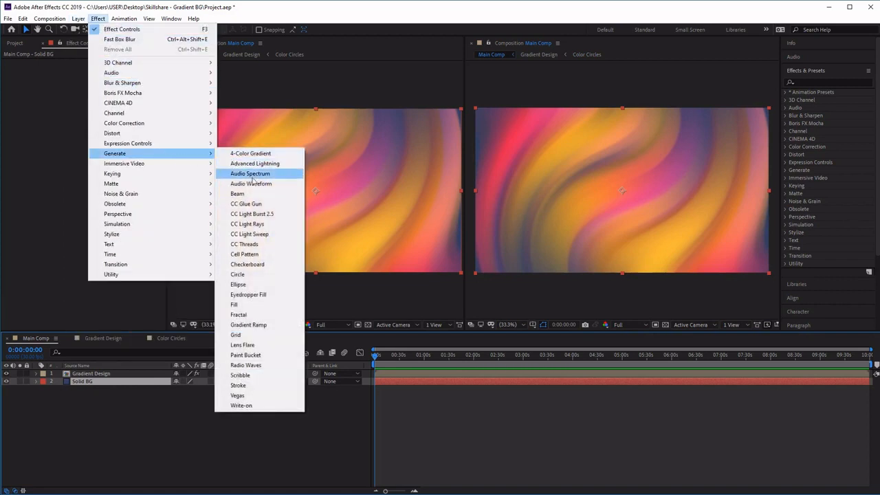
pyautogui.click(287, 305)
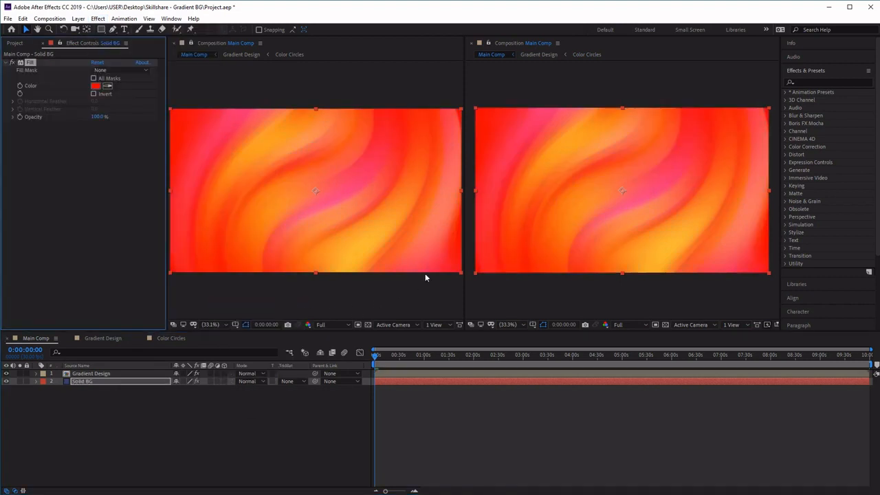
# Set the Solid BG fill colour to the dark purple 330447, trying dark grey, blue and magenta tones against the gradient.
pyautogui.click(96, 85)
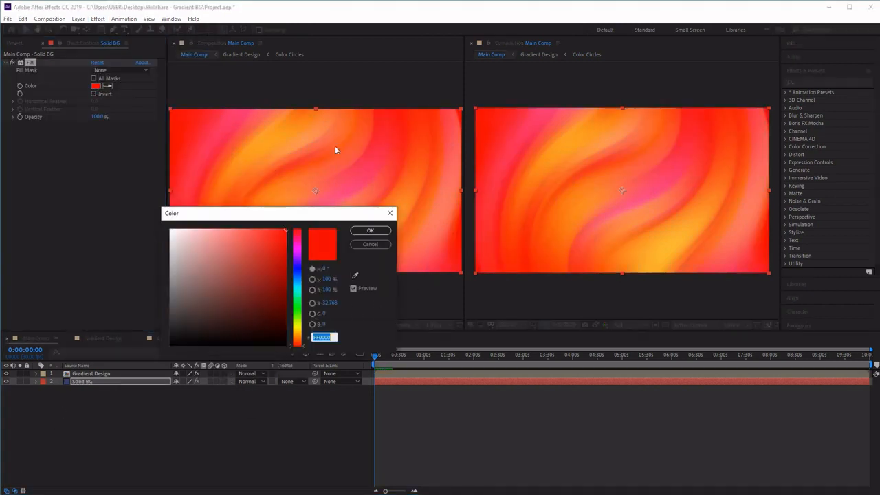
pyautogui.moveTo(322, 217); pyautogui.dragTo(673, 259)
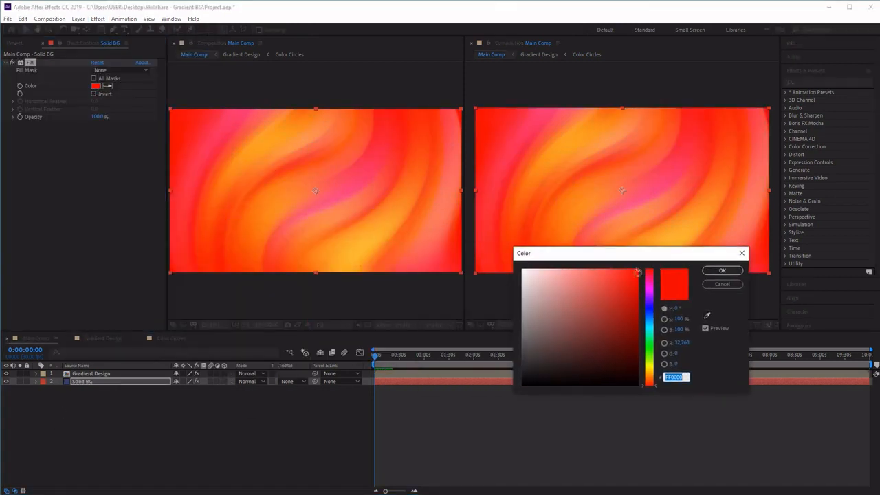
pyautogui.click(602, 328)
pyautogui.moveTo(601, 328)
pyautogui.mouseDown()
pyautogui.moveTo(582, 362)
pyautogui.moveTo(614, 367)
pyautogui.moveTo(555, 345)
pyautogui.moveTo(543, 356)
pyautogui.mouseUp()
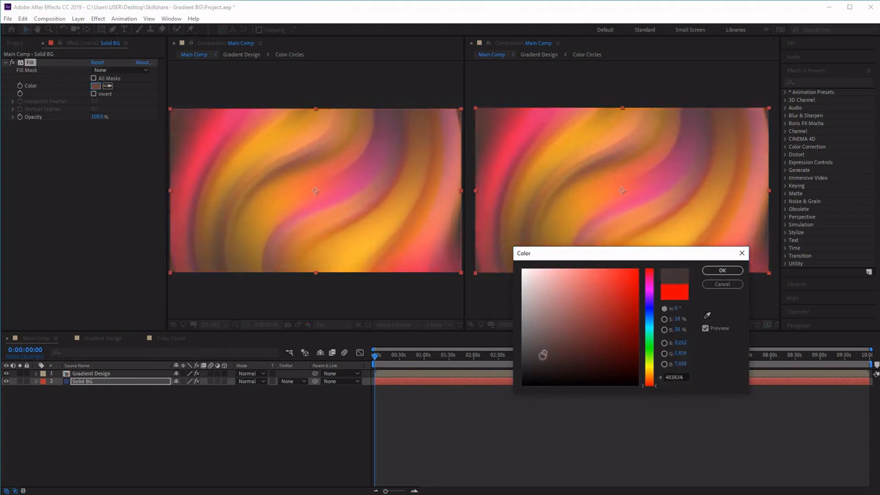
pyautogui.click(649, 309)
pyautogui.moveTo(575, 359)
pyautogui.mouseDown()
pyautogui.moveTo(596, 363)
pyautogui.moveTo(585, 348)
pyautogui.moveTo(603, 342)
pyautogui.moveTo(609, 351)
pyautogui.moveTo(618, 328)
pyautogui.moveTo(557, 346)
pyautogui.moveTo(562, 364)
pyautogui.mouseUp()
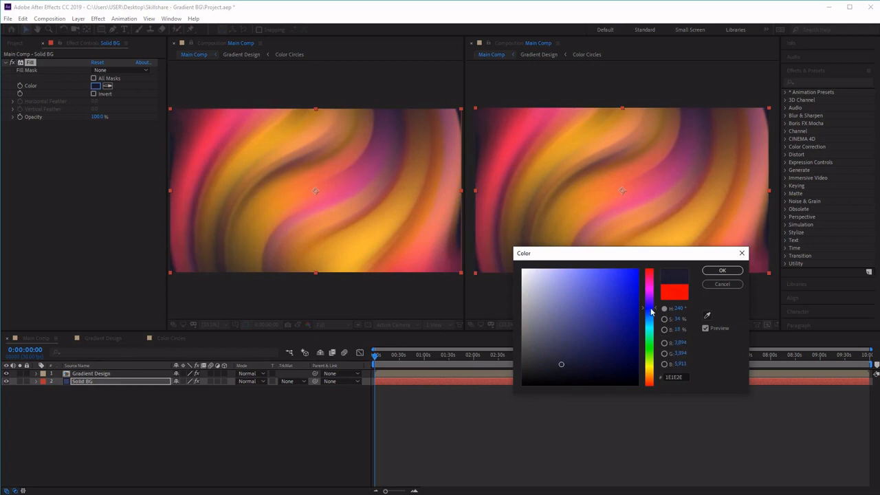
pyautogui.moveTo(652, 311)
pyautogui.mouseDown()
pyautogui.moveTo(652, 323)
pyautogui.moveTo(655, 297)
pyautogui.mouseUp()
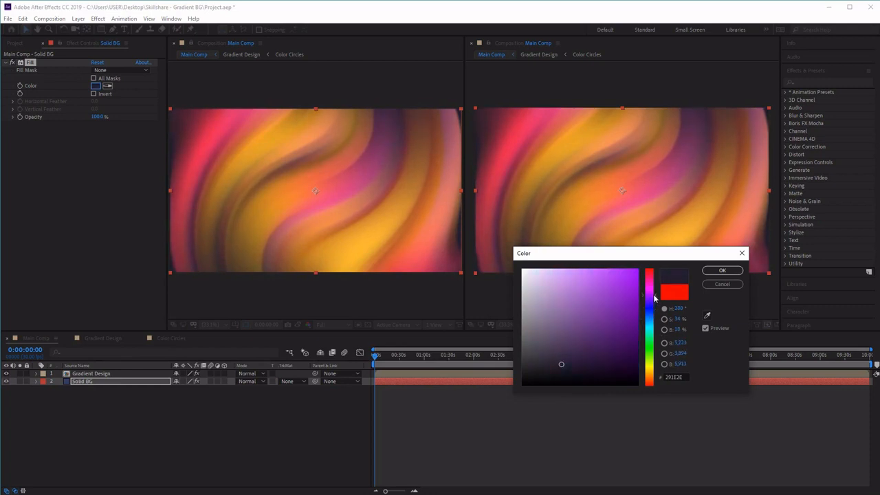
pyautogui.moveTo(560, 348)
pyautogui.mouseDown()
pyautogui.moveTo(566, 354)
pyautogui.moveTo(560, 364)
pyautogui.moveTo(552, 353)
pyautogui.moveTo(547, 374)
pyautogui.moveTo(620, 356)
pyautogui.moveTo(594, 357)
pyautogui.mouseUp()
pyautogui.moveTo(651, 297)
pyautogui.mouseDown()
pyautogui.moveTo(650, 288)
pyautogui.moveTo(646, 308)
pyautogui.mouseUp()
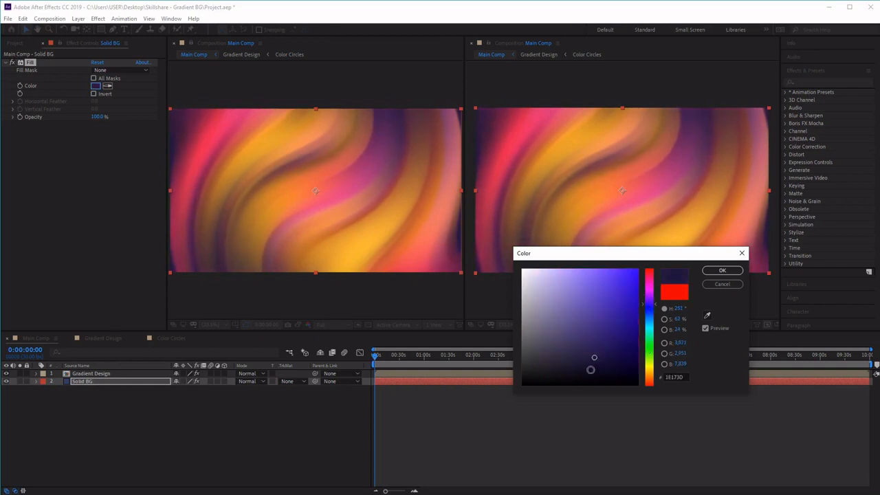
pyautogui.moveTo(590, 369)
pyautogui.mouseDown()
pyautogui.moveTo(565, 360)
pyautogui.moveTo(554, 366)
pyautogui.moveTo(609, 353)
pyautogui.mouseUp()
pyautogui.moveTo(652, 308); pyautogui.dragTo(650, 292)
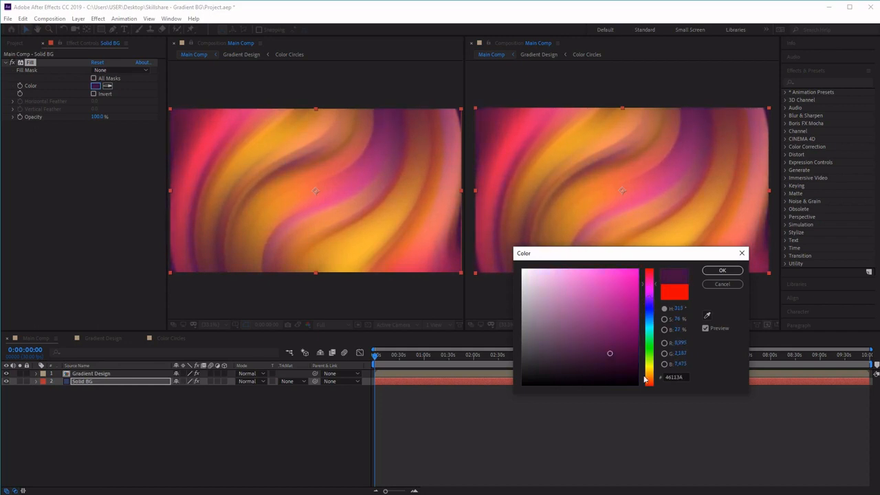
pyautogui.moveTo(645, 379); pyautogui.dragTo(646, 301)
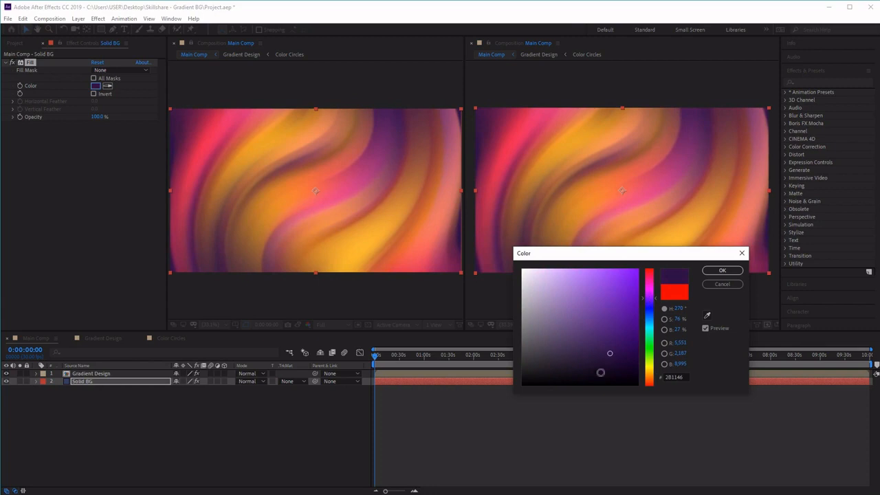
pyautogui.moveTo(600, 360)
pyautogui.mouseDown()
pyautogui.moveTo(627, 359)
pyautogui.moveTo(582, 362)
pyautogui.moveTo(626, 362)
pyautogui.moveTo(632, 353)
pyautogui.mouseUp()
pyautogui.moveTo(650, 296)
pyautogui.mouseDown()
pyautogui.moveTo(649, 281)
pyautogui.moveTo(649, 306)
pyautogui.moveTo(648, 296)
pyautogui.mouseUp()
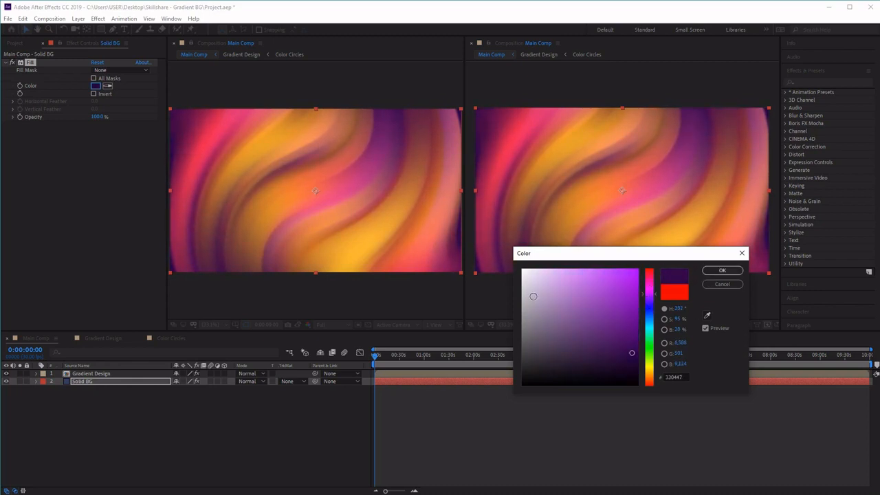
pyautogui.click(719, 270)
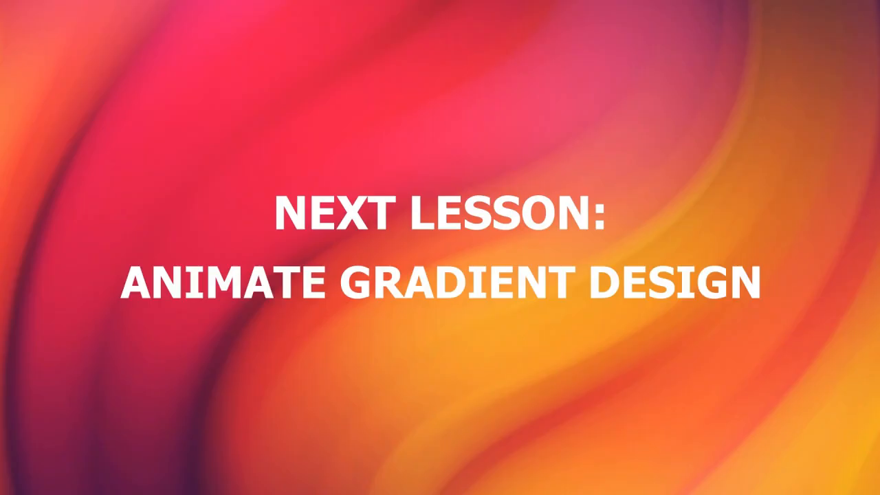